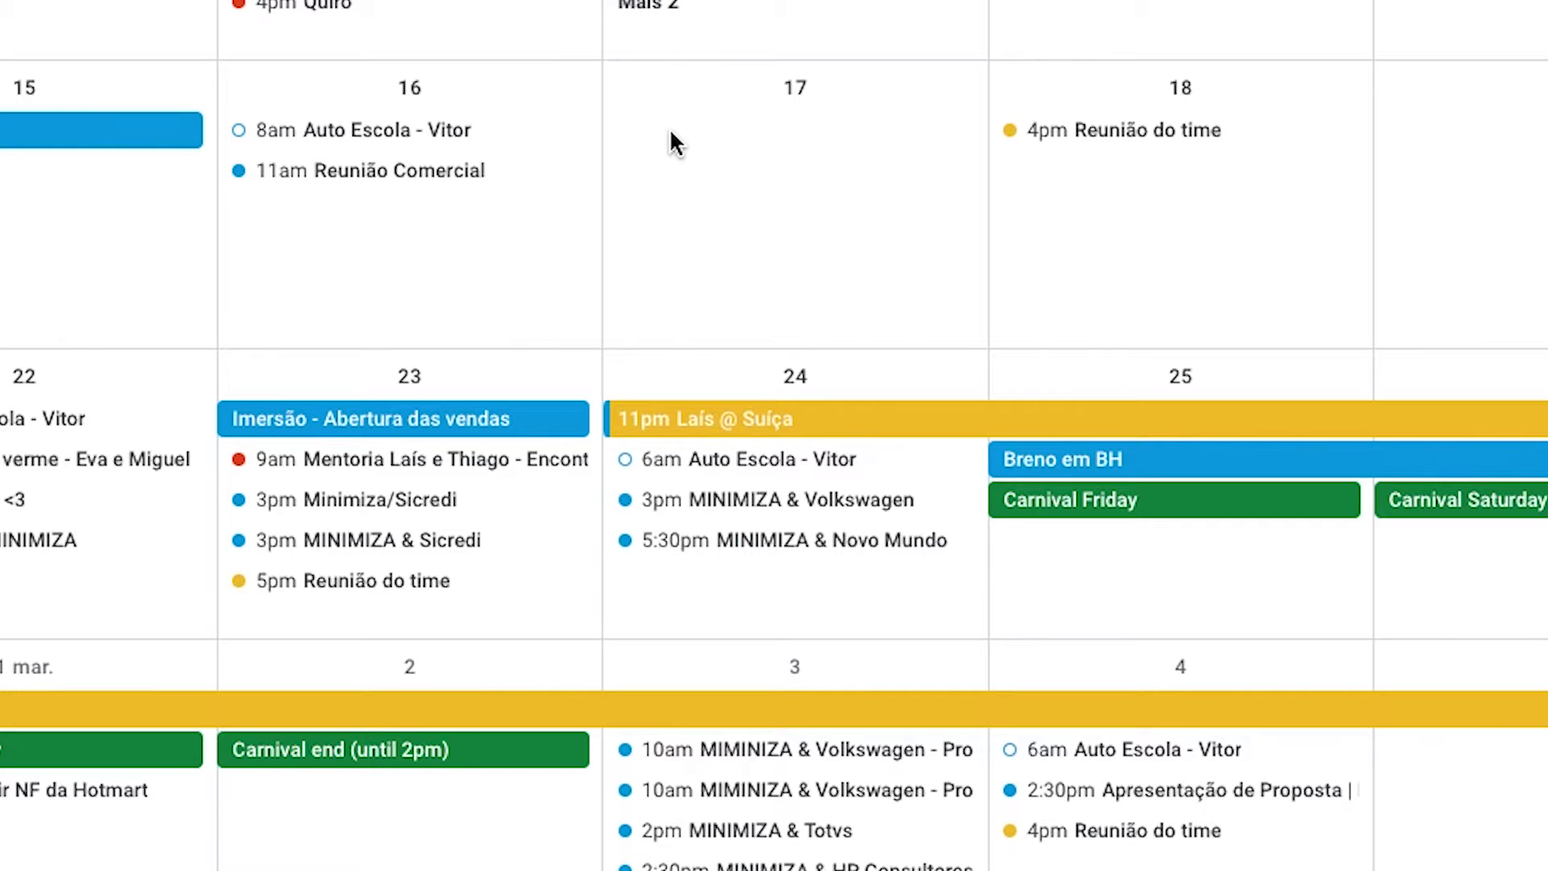
Go to February 2022 and start a new event draft on Wednesday 2 February
key(k)
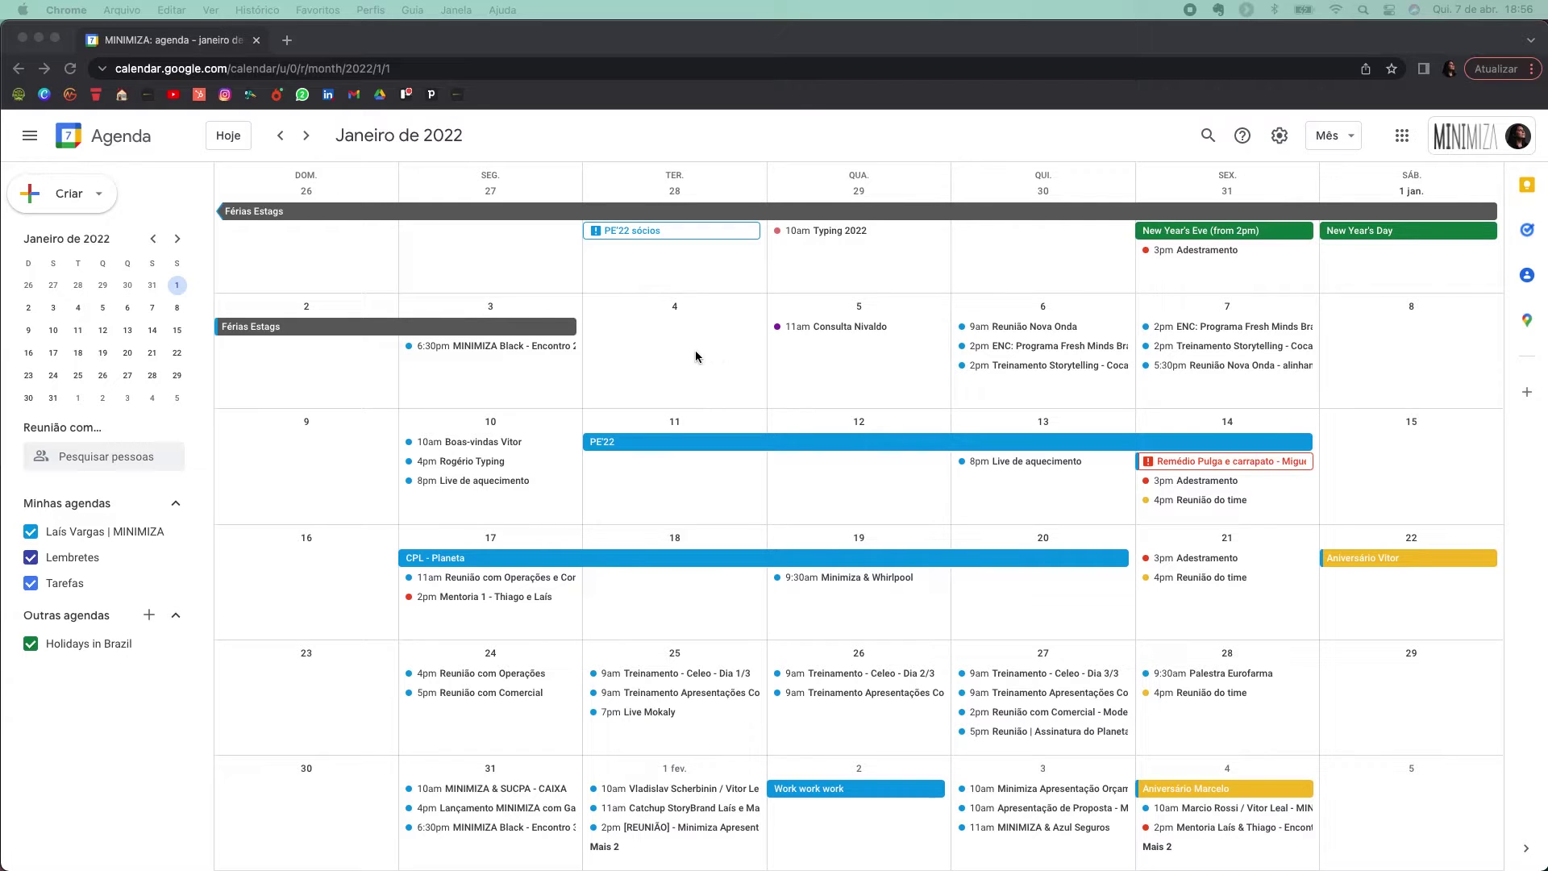
click(306, 136)
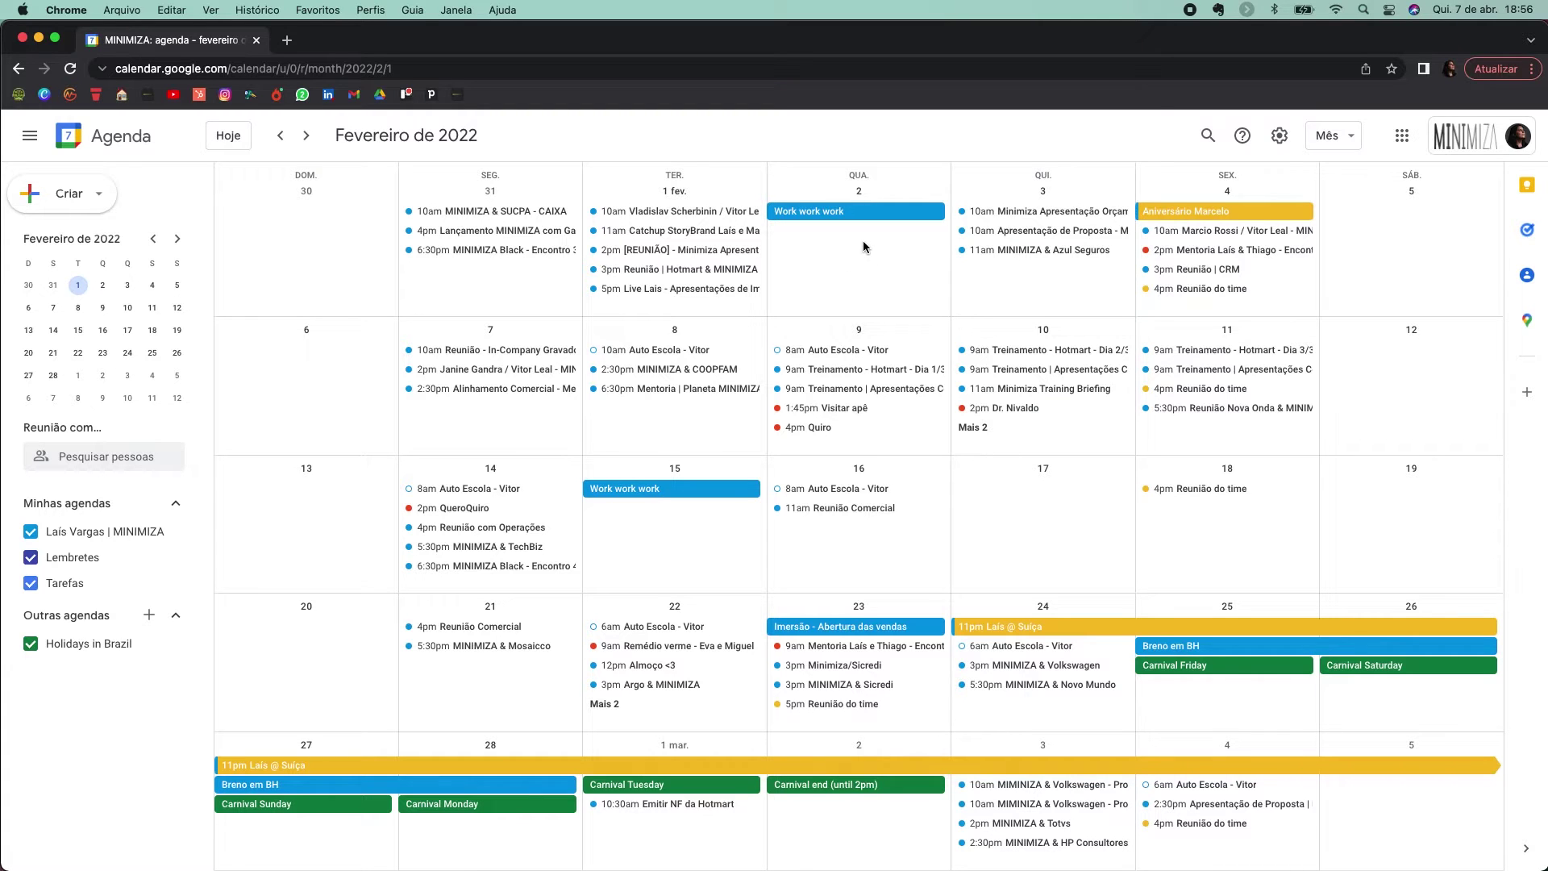
click(863, 242)
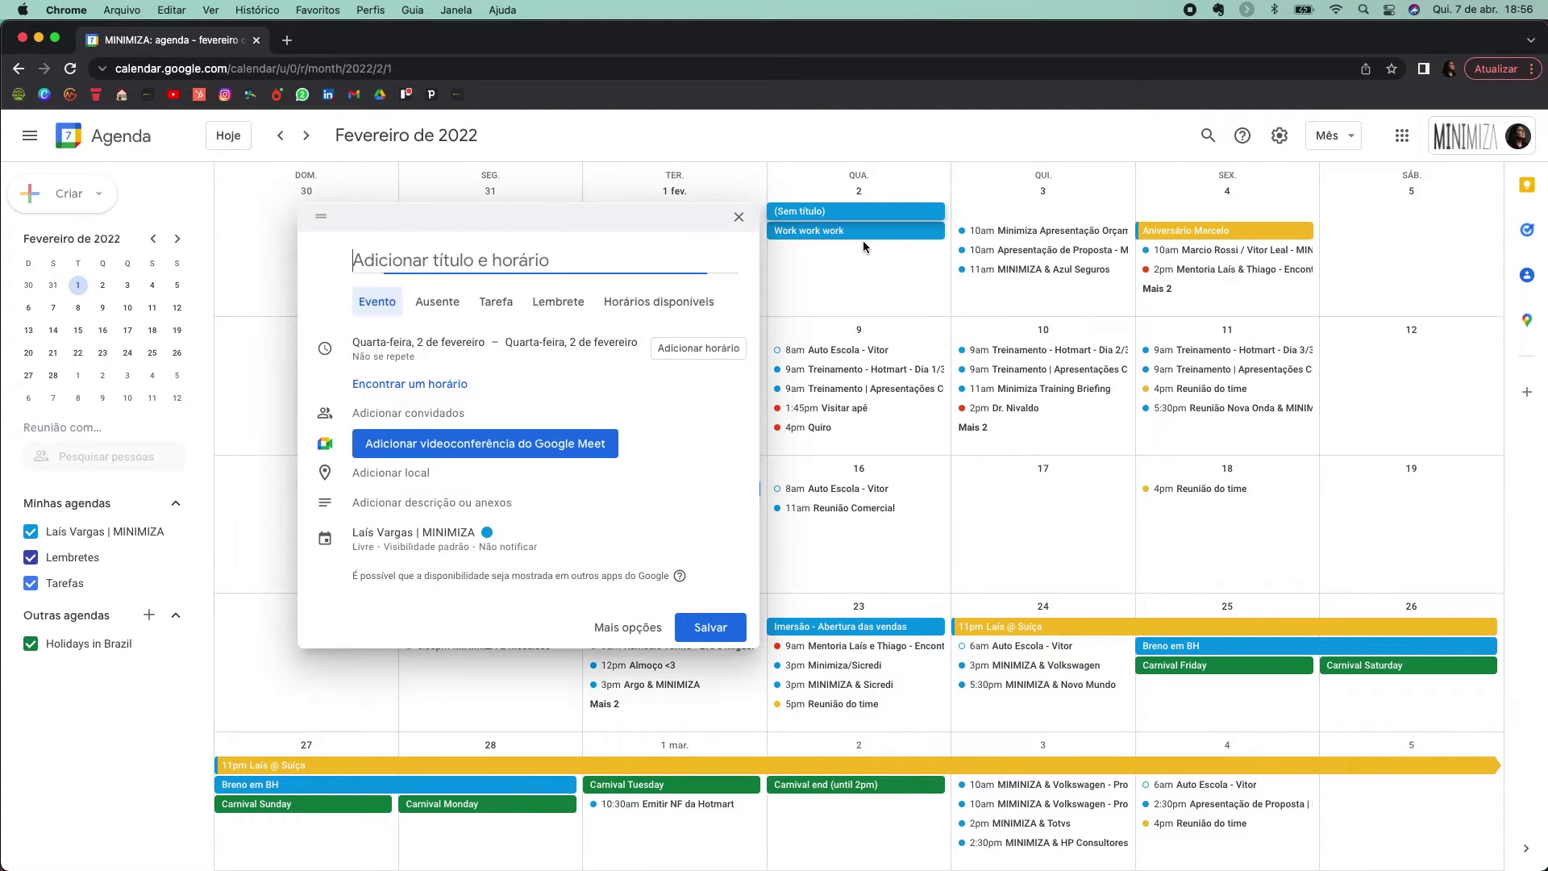
Title the event 'Gravação YT' in the full editor and turn off all-day
click(628, 635)
text(Grava)
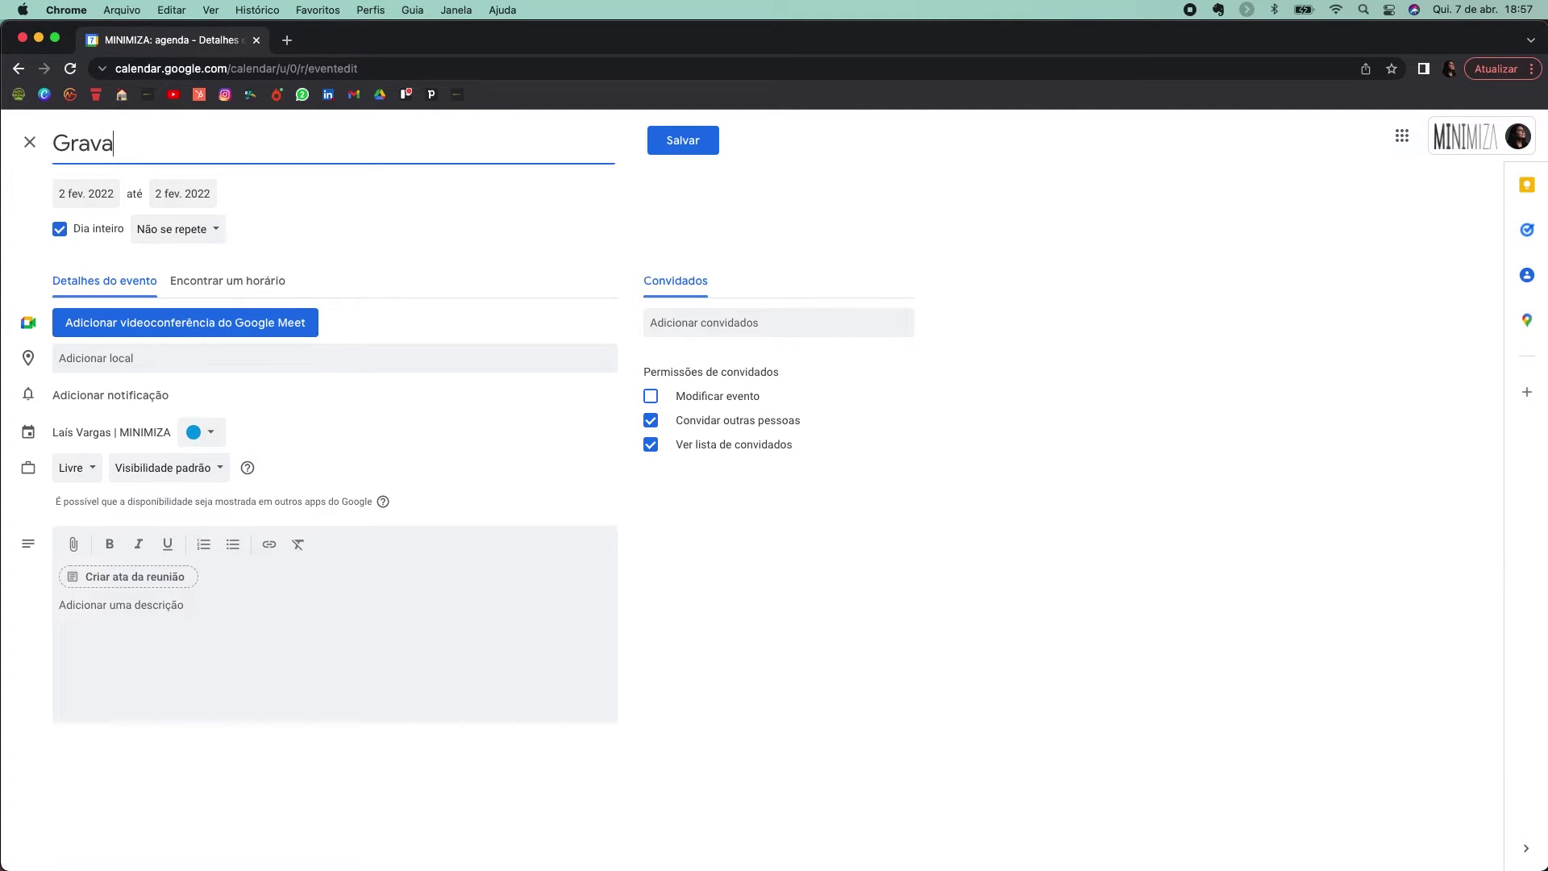
text(ç)
text(ão YT)
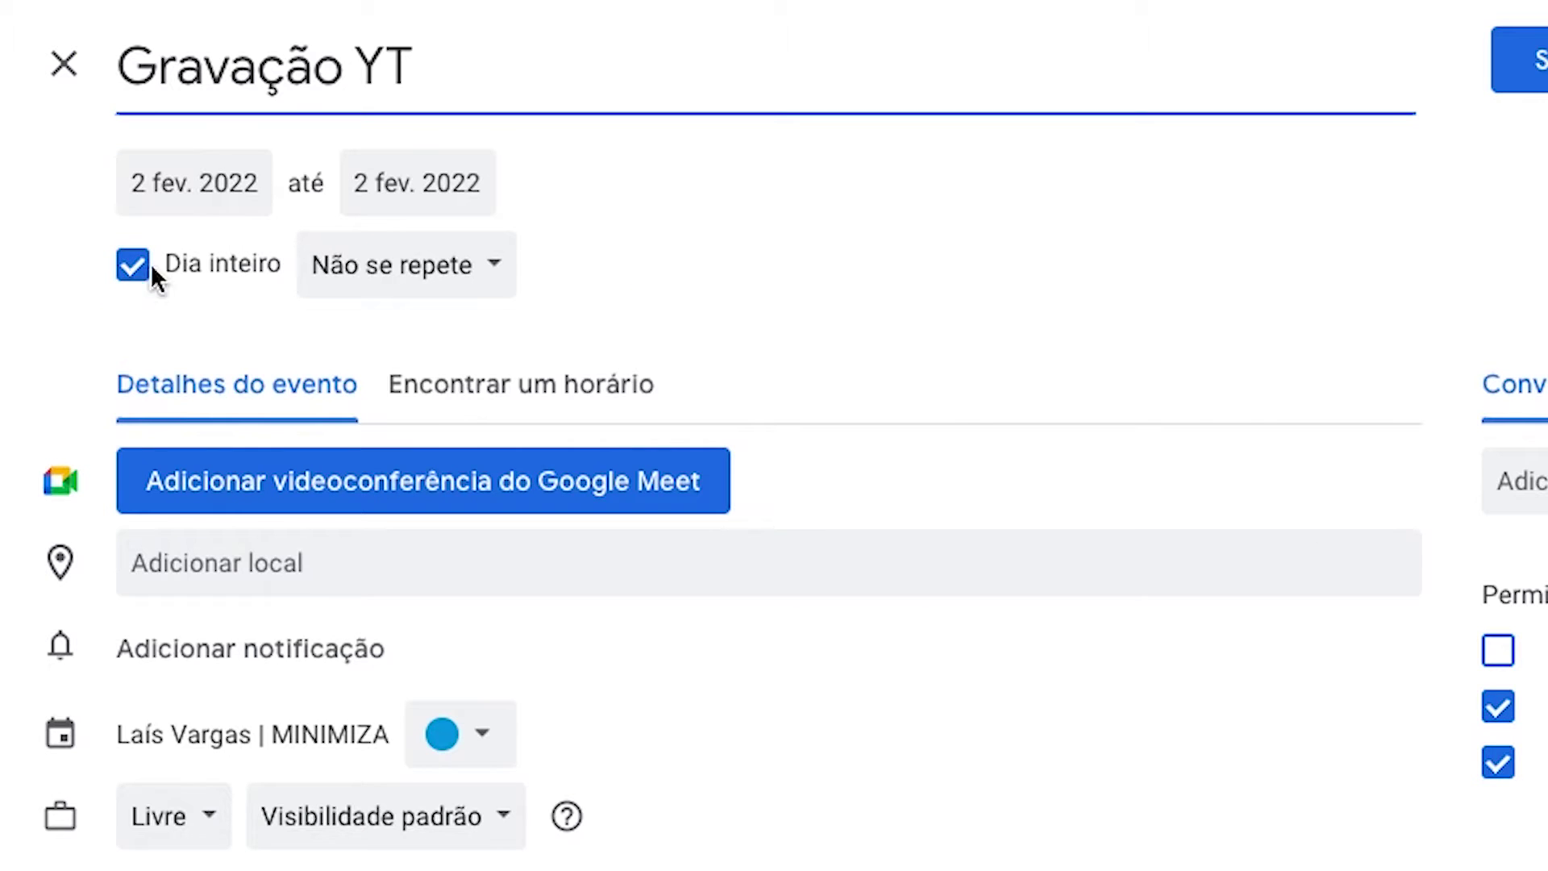
click(347, 270)
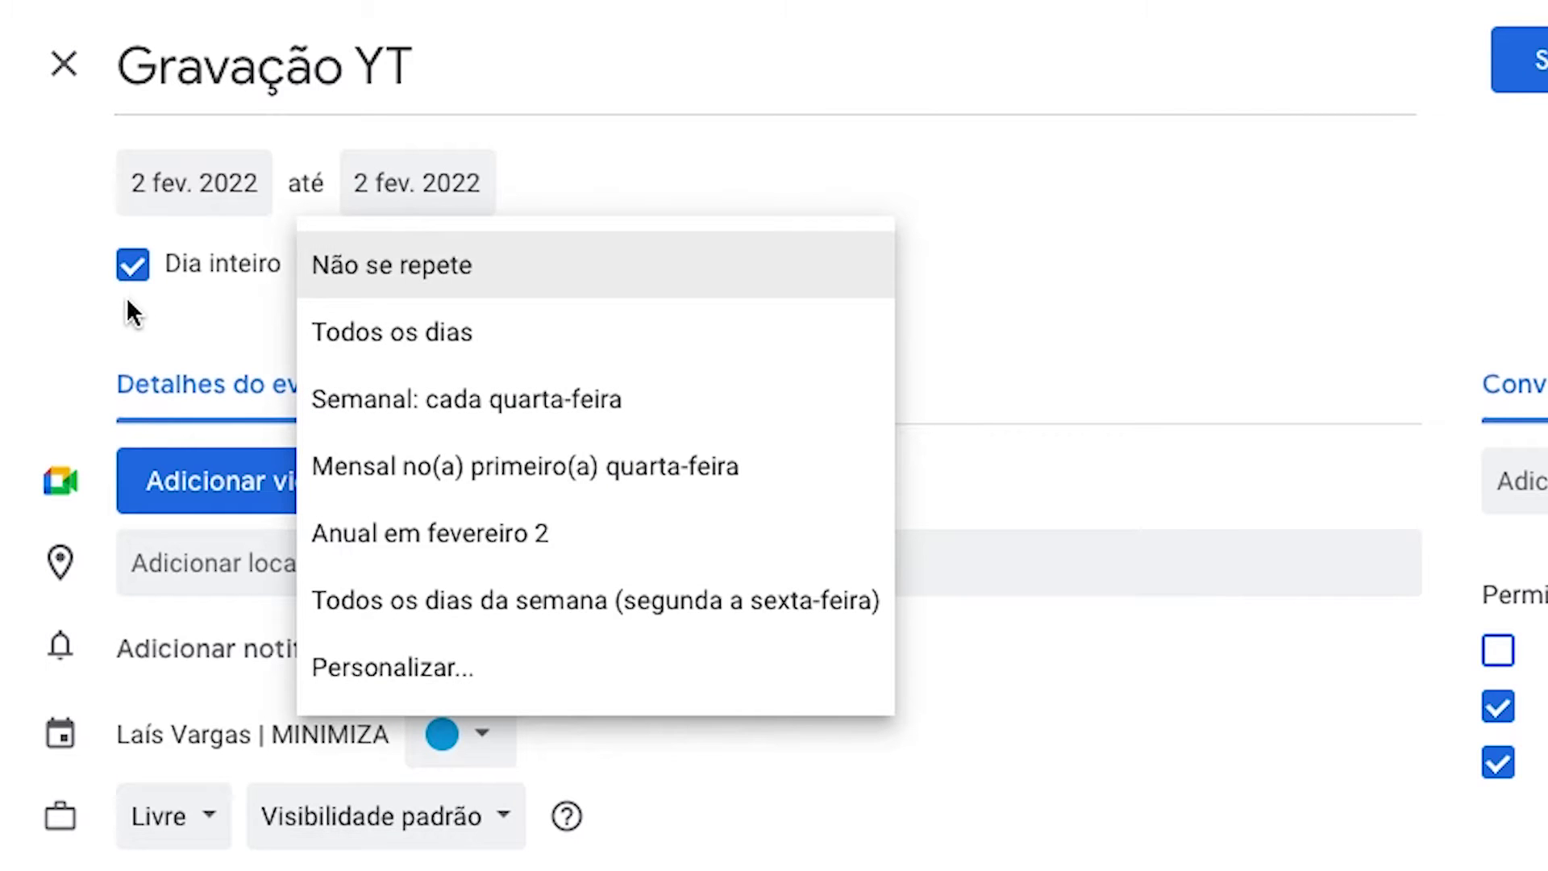
click(132, 266)
Set the event's time to 12:00pm–2:00pm on 2 February
click(380, 249)
scroll(473, 602, down, 2)
scroll(475, 612, down, 2)
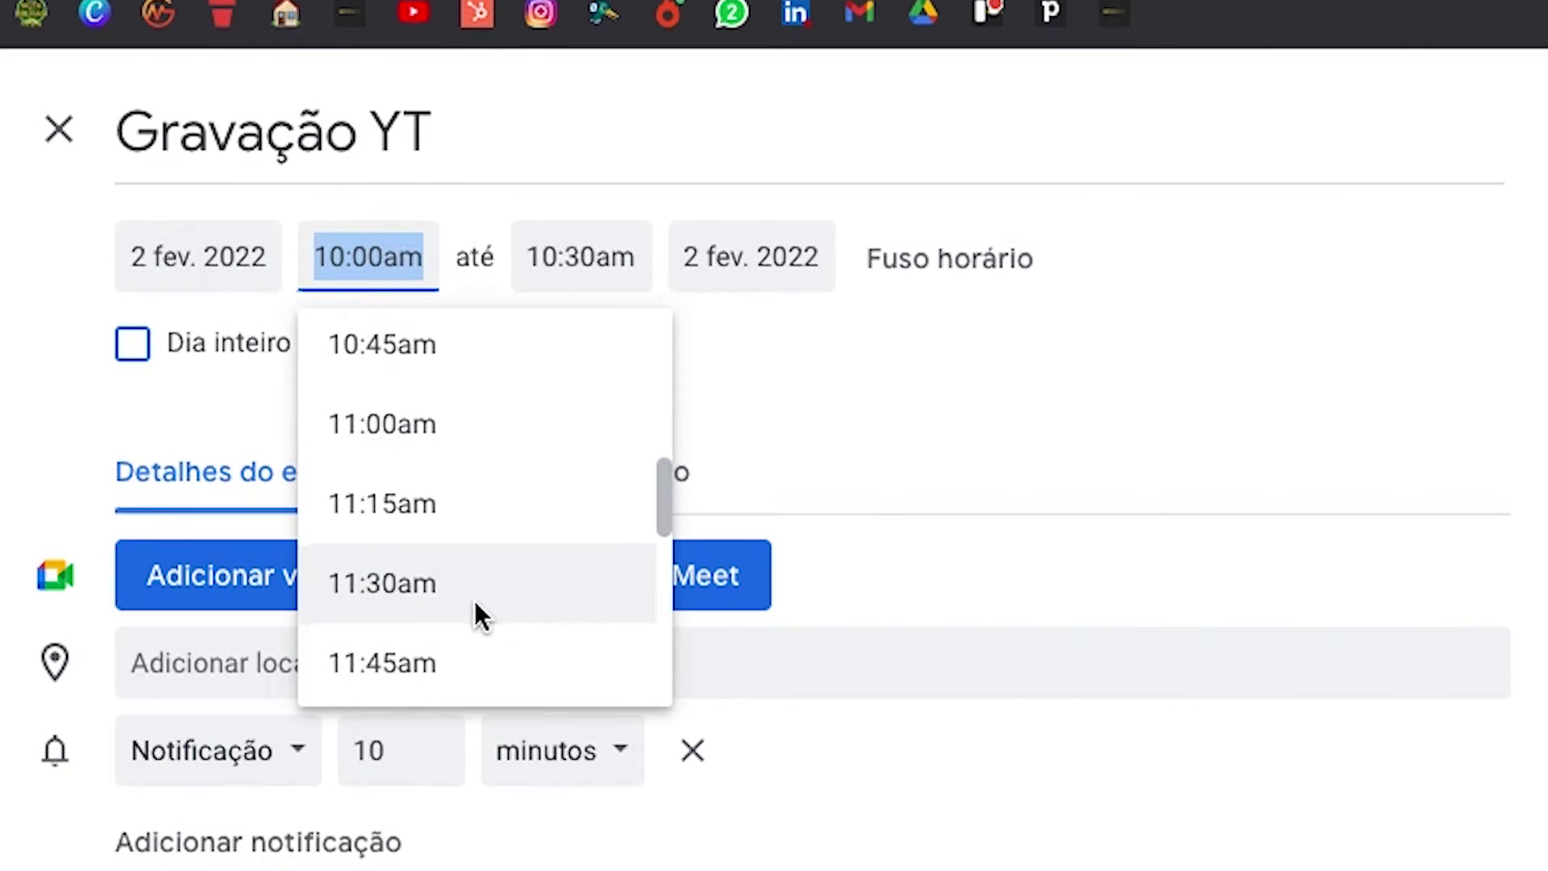
scroll(473, 615, down, 3)
click(414, 439)
click(592, 266)
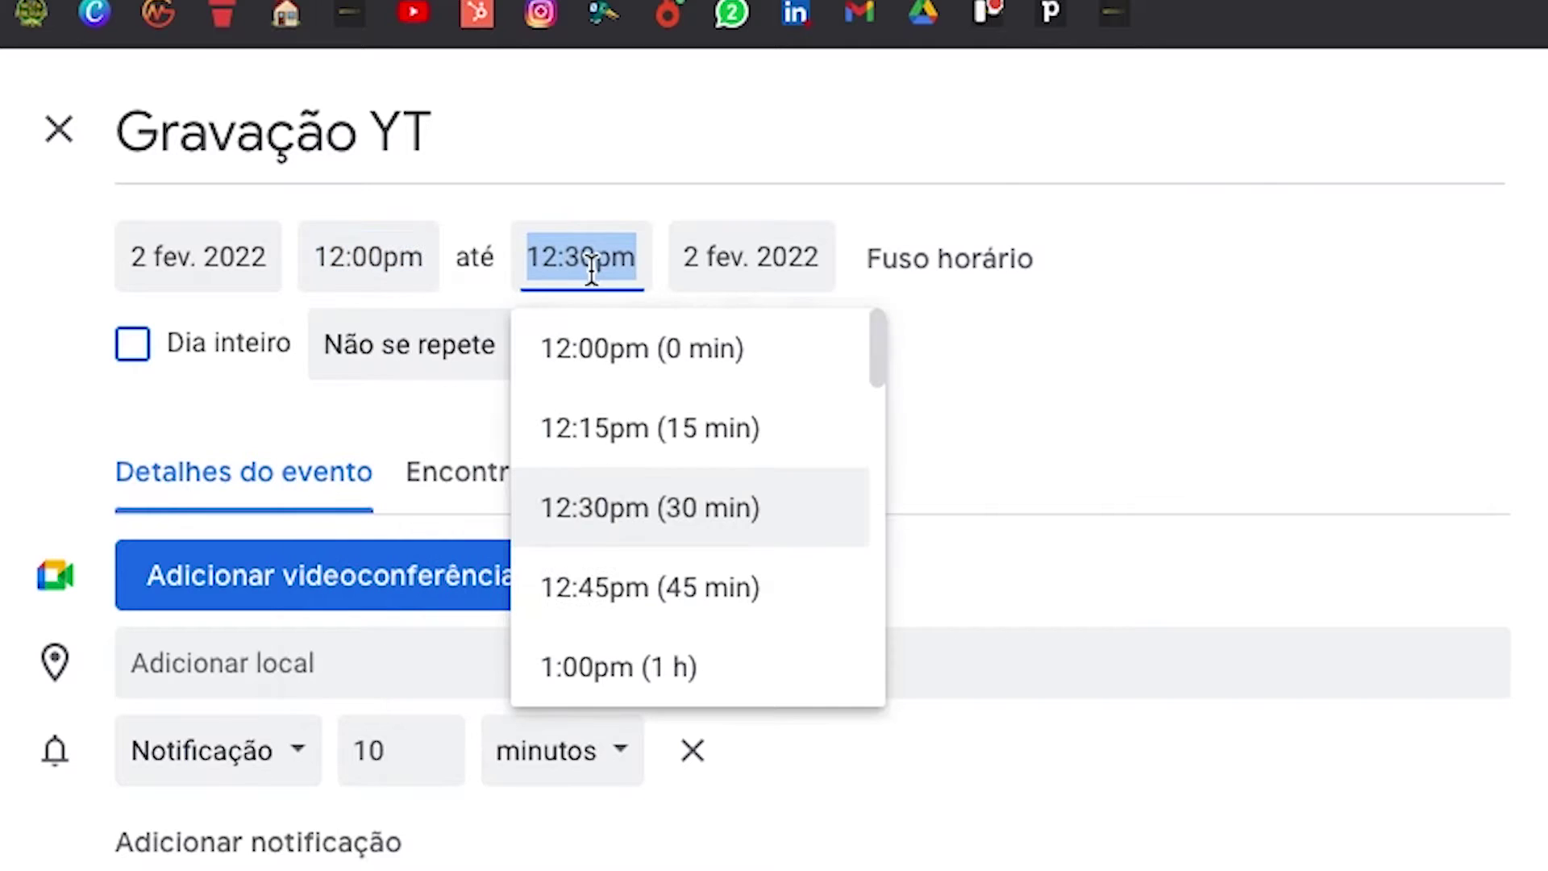
scroll(626, 421, down, 3)
scroll(618, 449, down, 2)
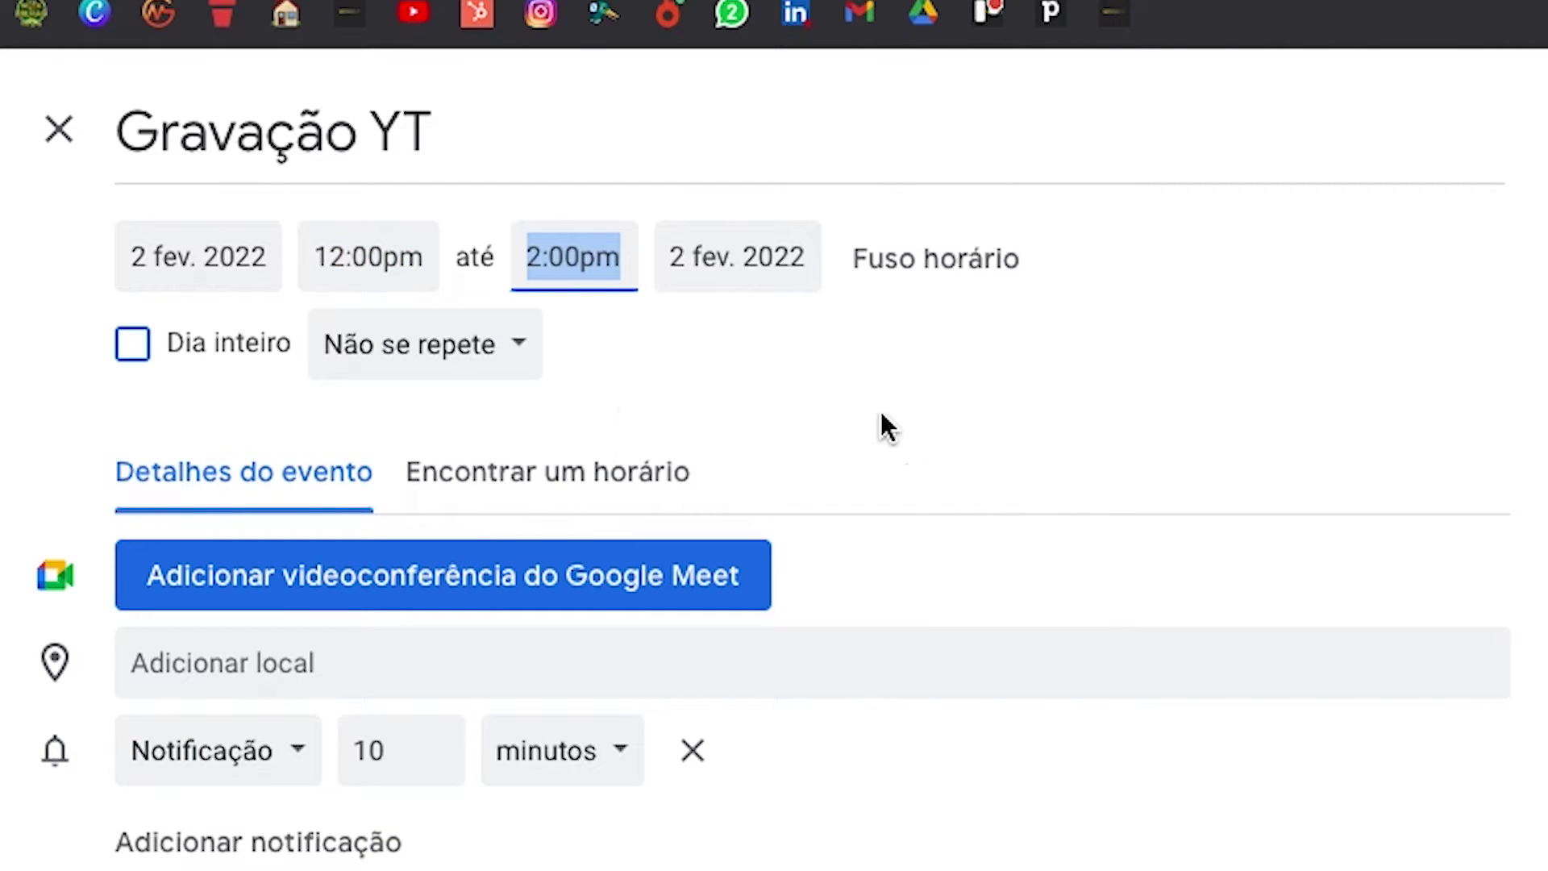
click(887, 425)
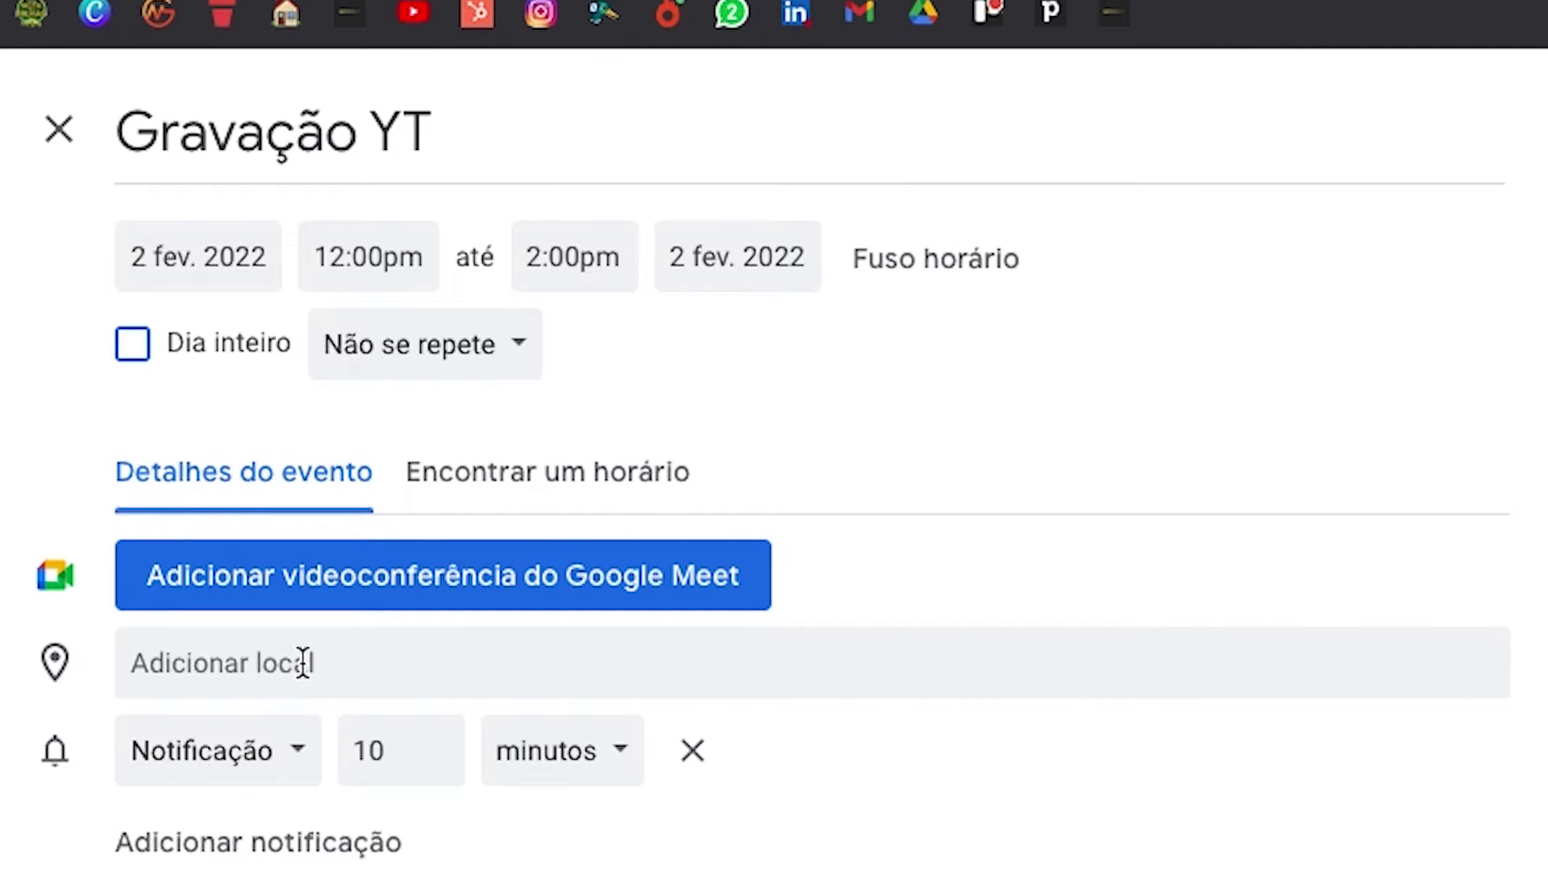
click(307, 766)
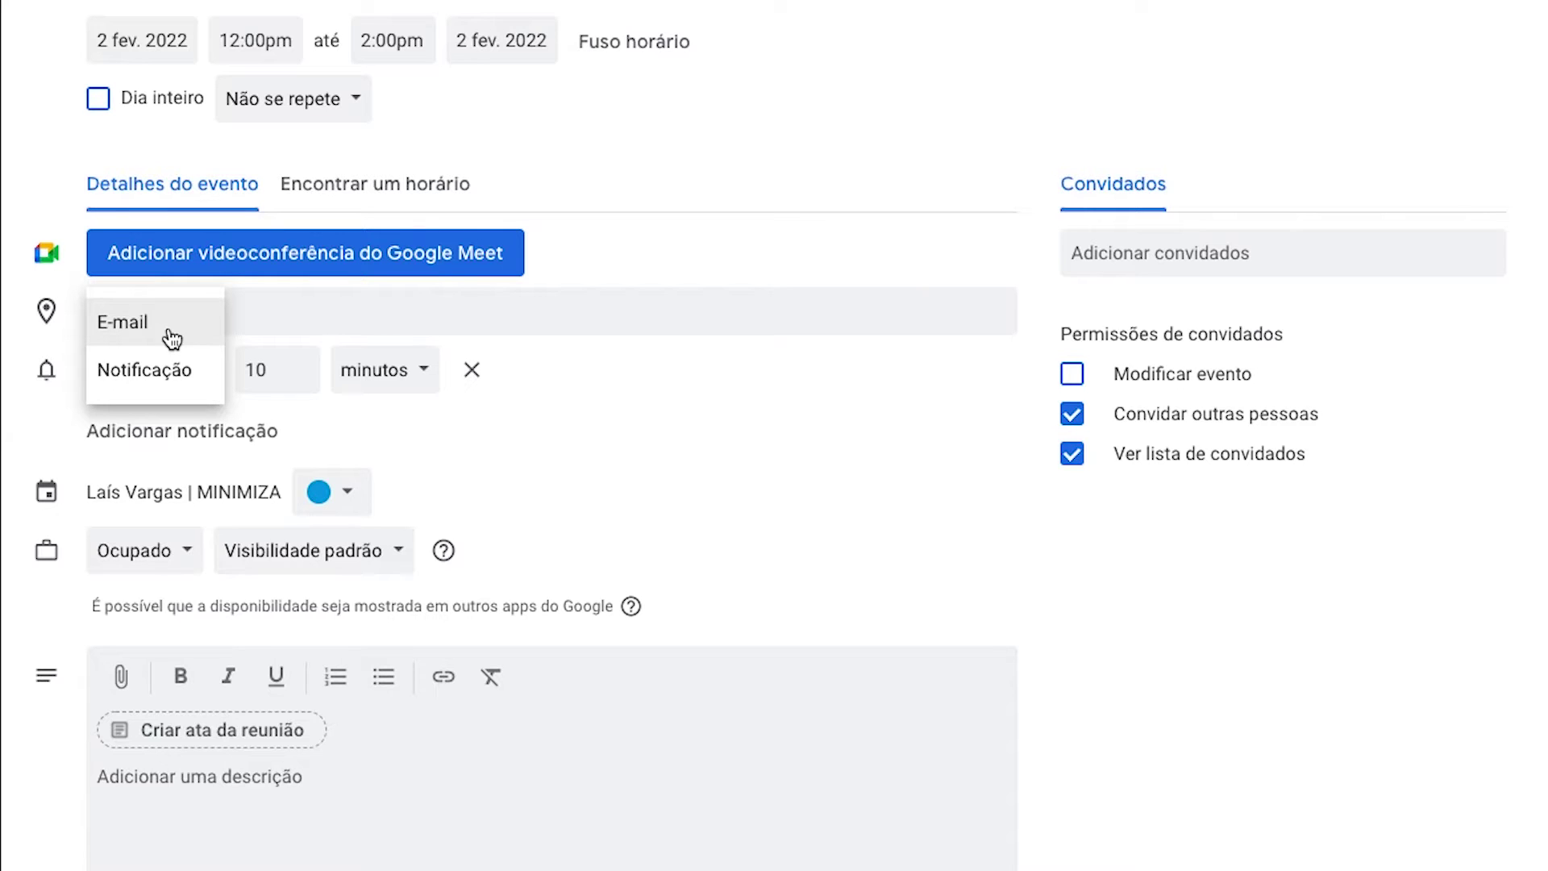
Keep the 10-minute notification in minutes and add two more 10-minute notifications
click(262, 369)
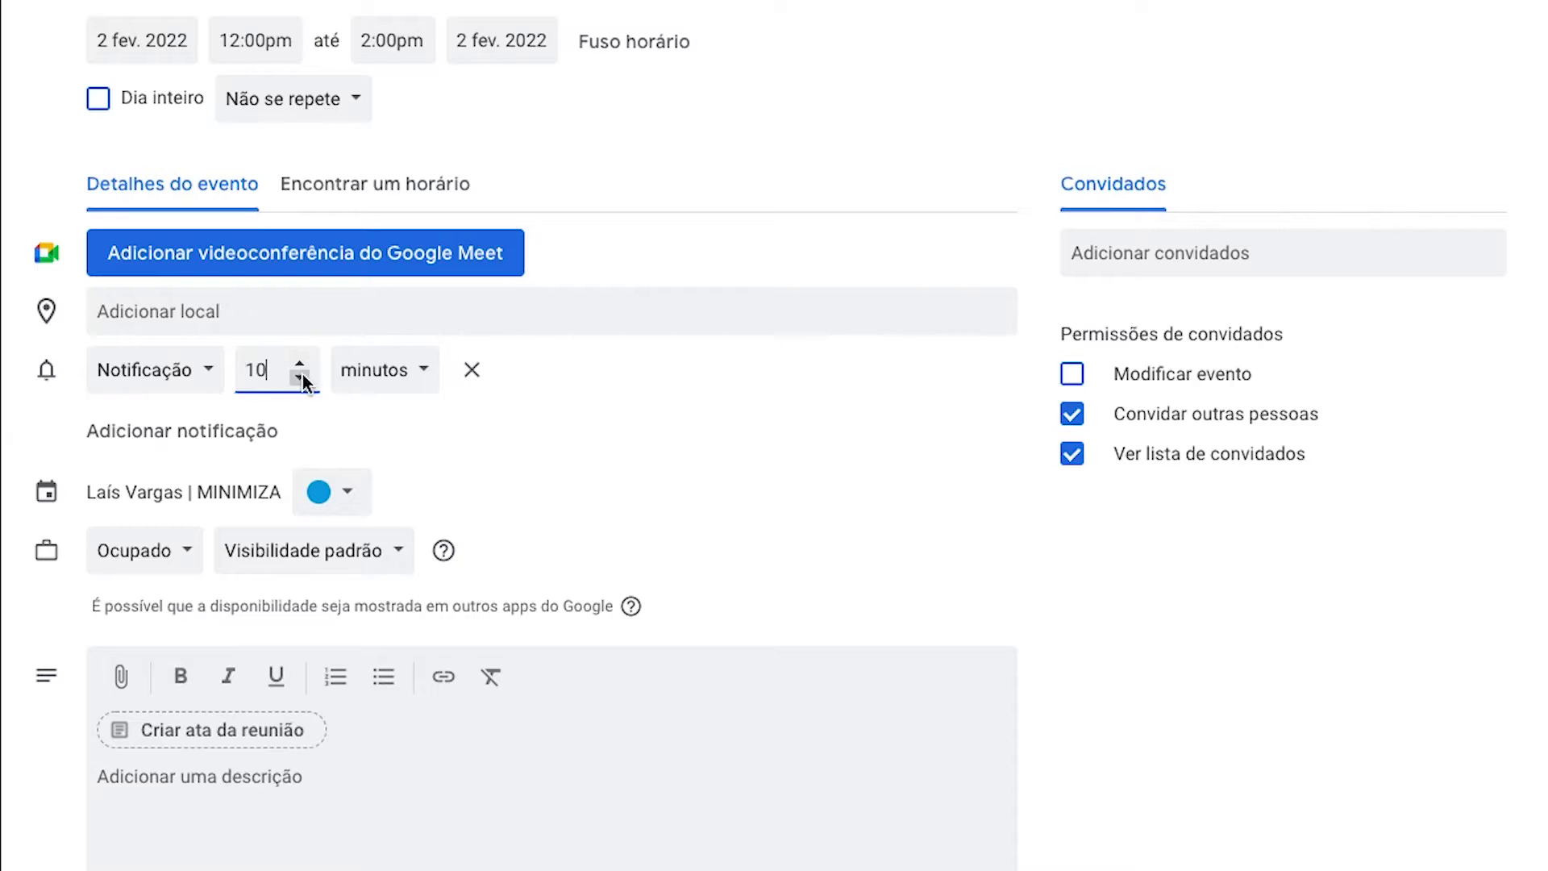
click(409, 379)
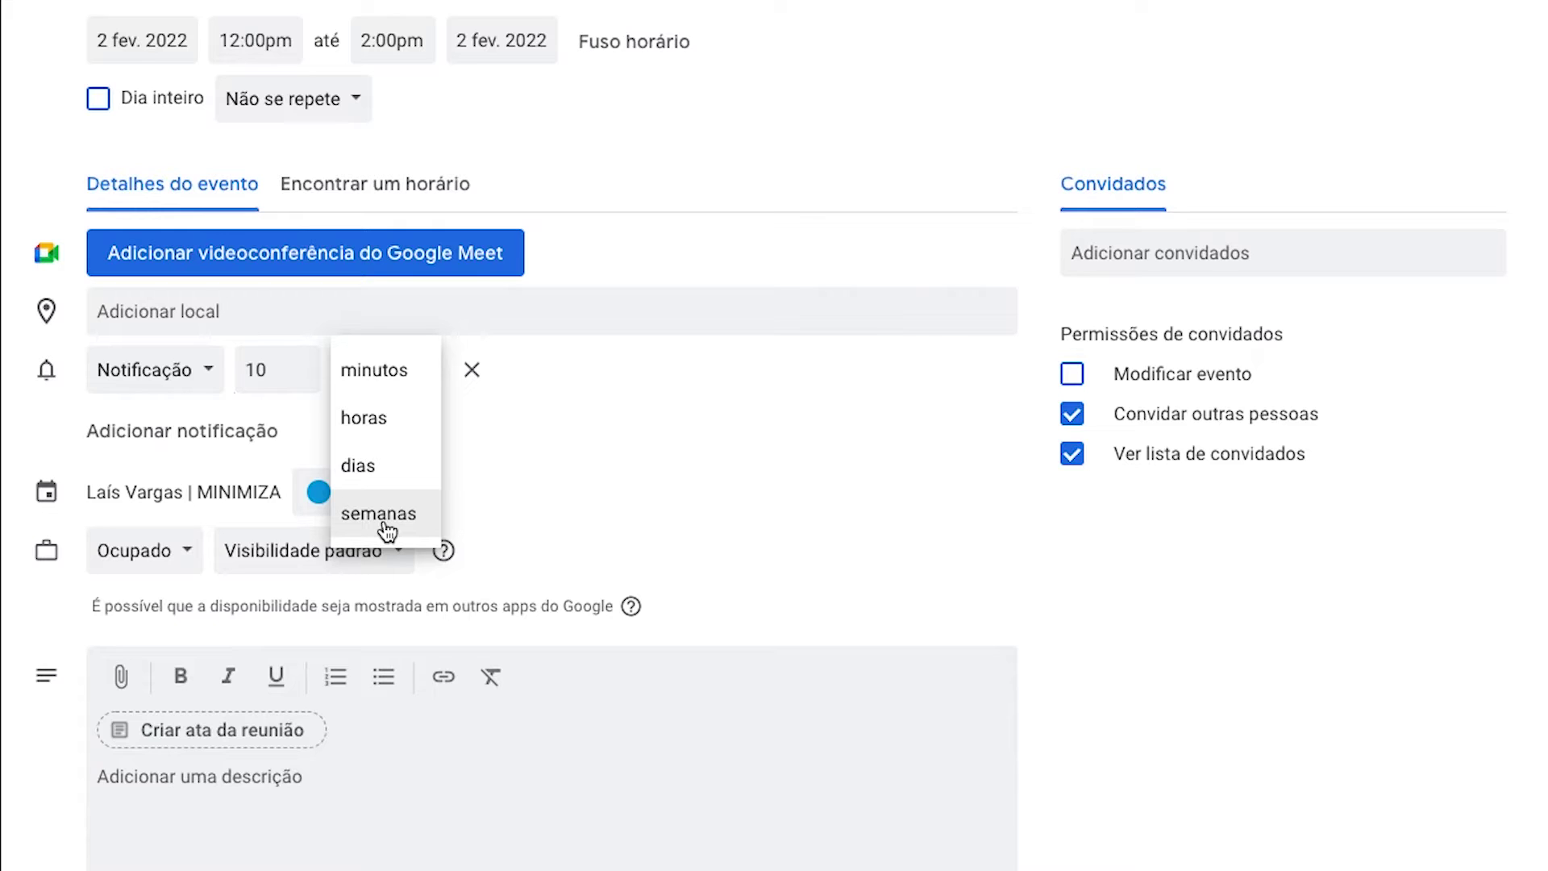
click(630, 447)
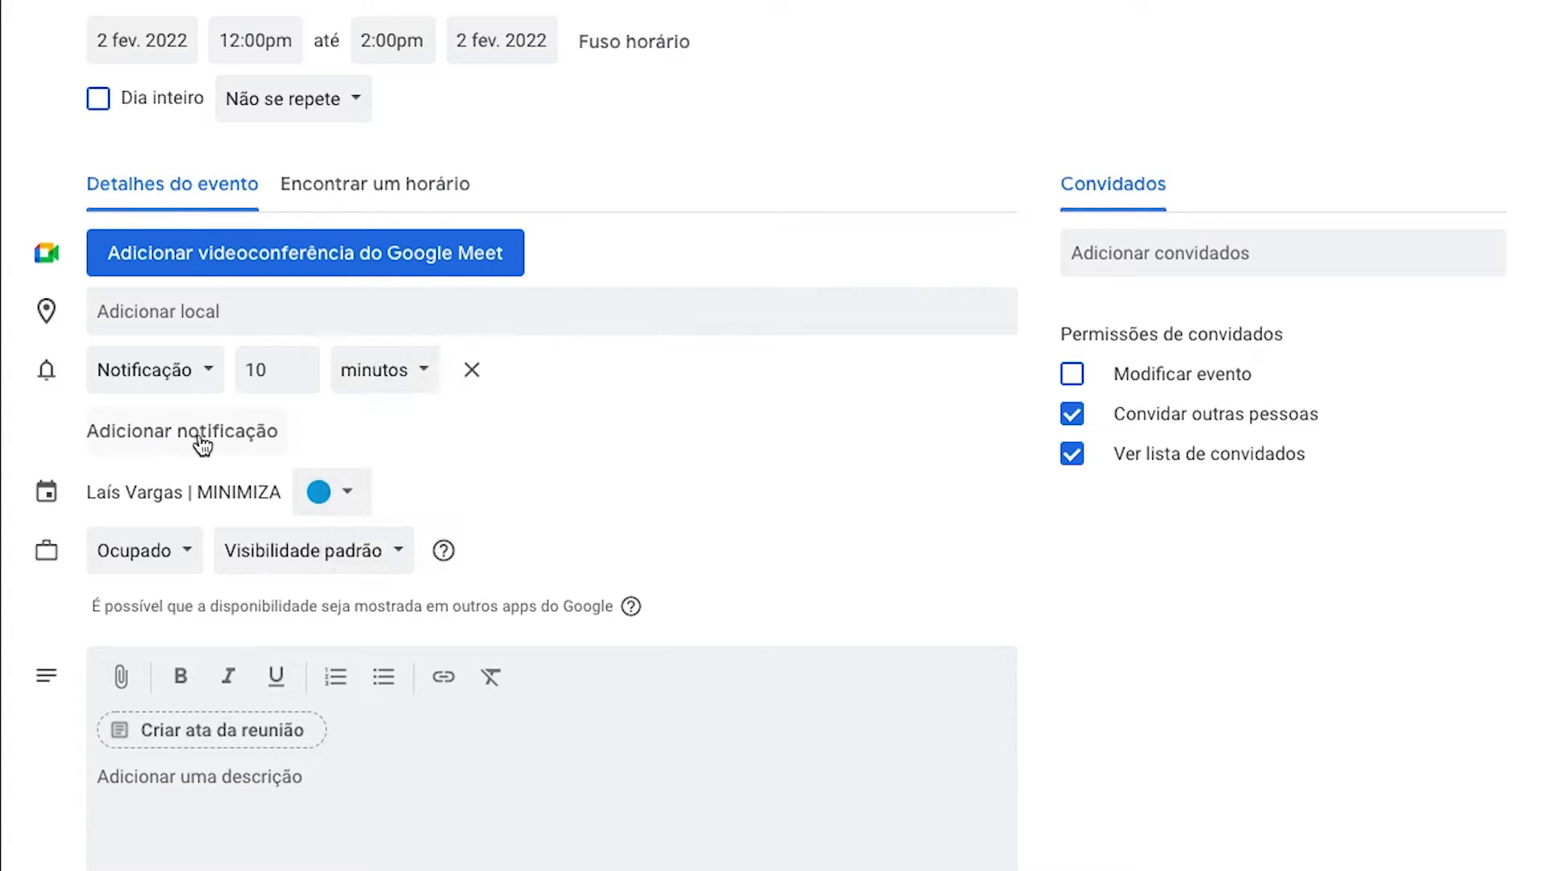
click(194, 443)
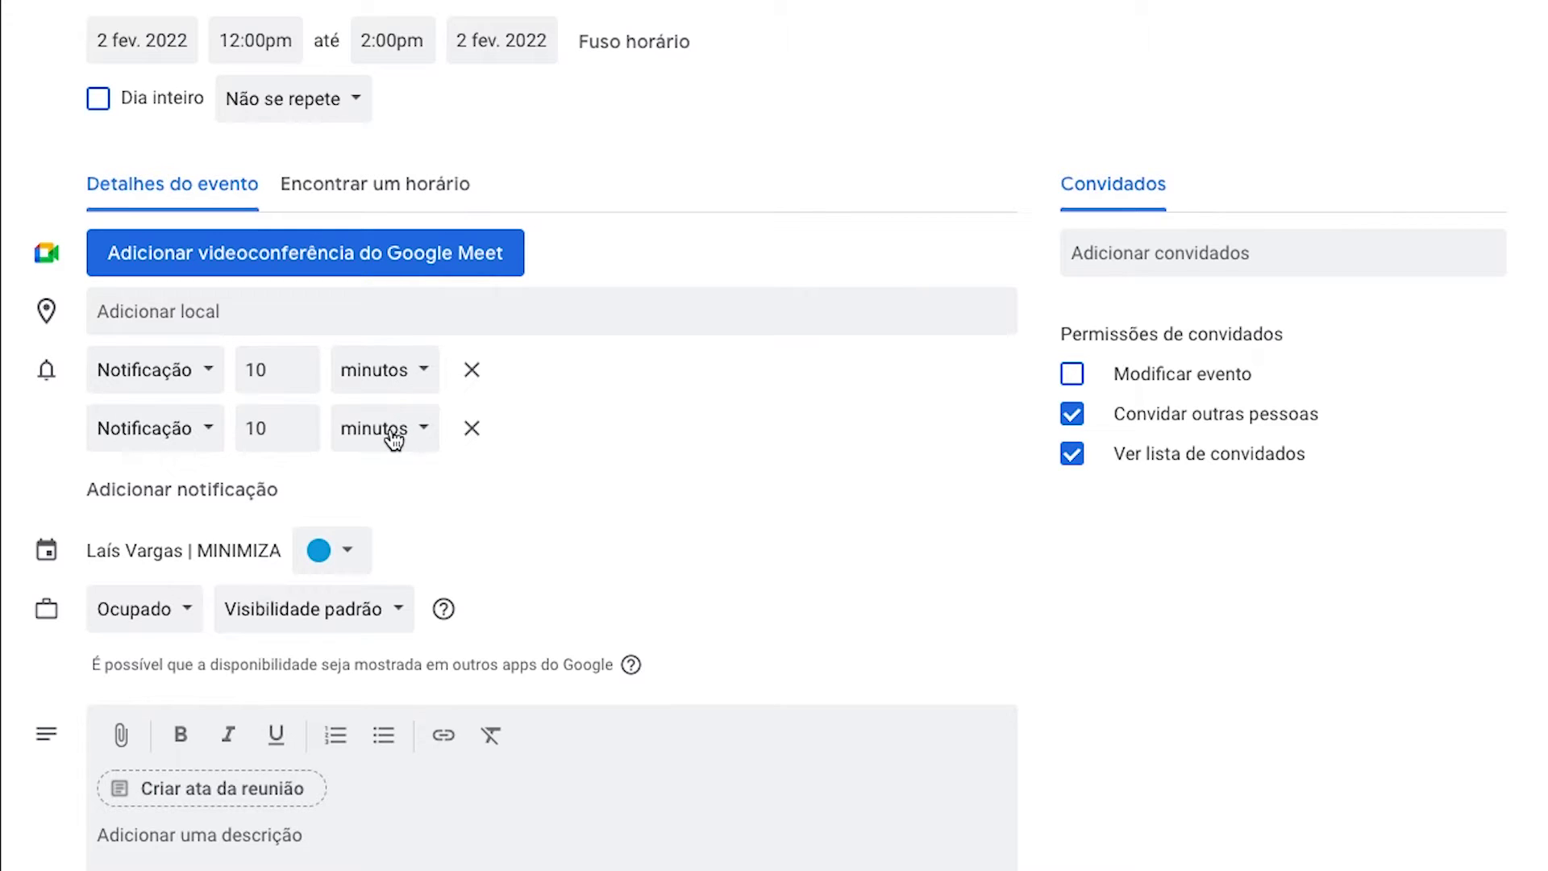
click(233, 493)
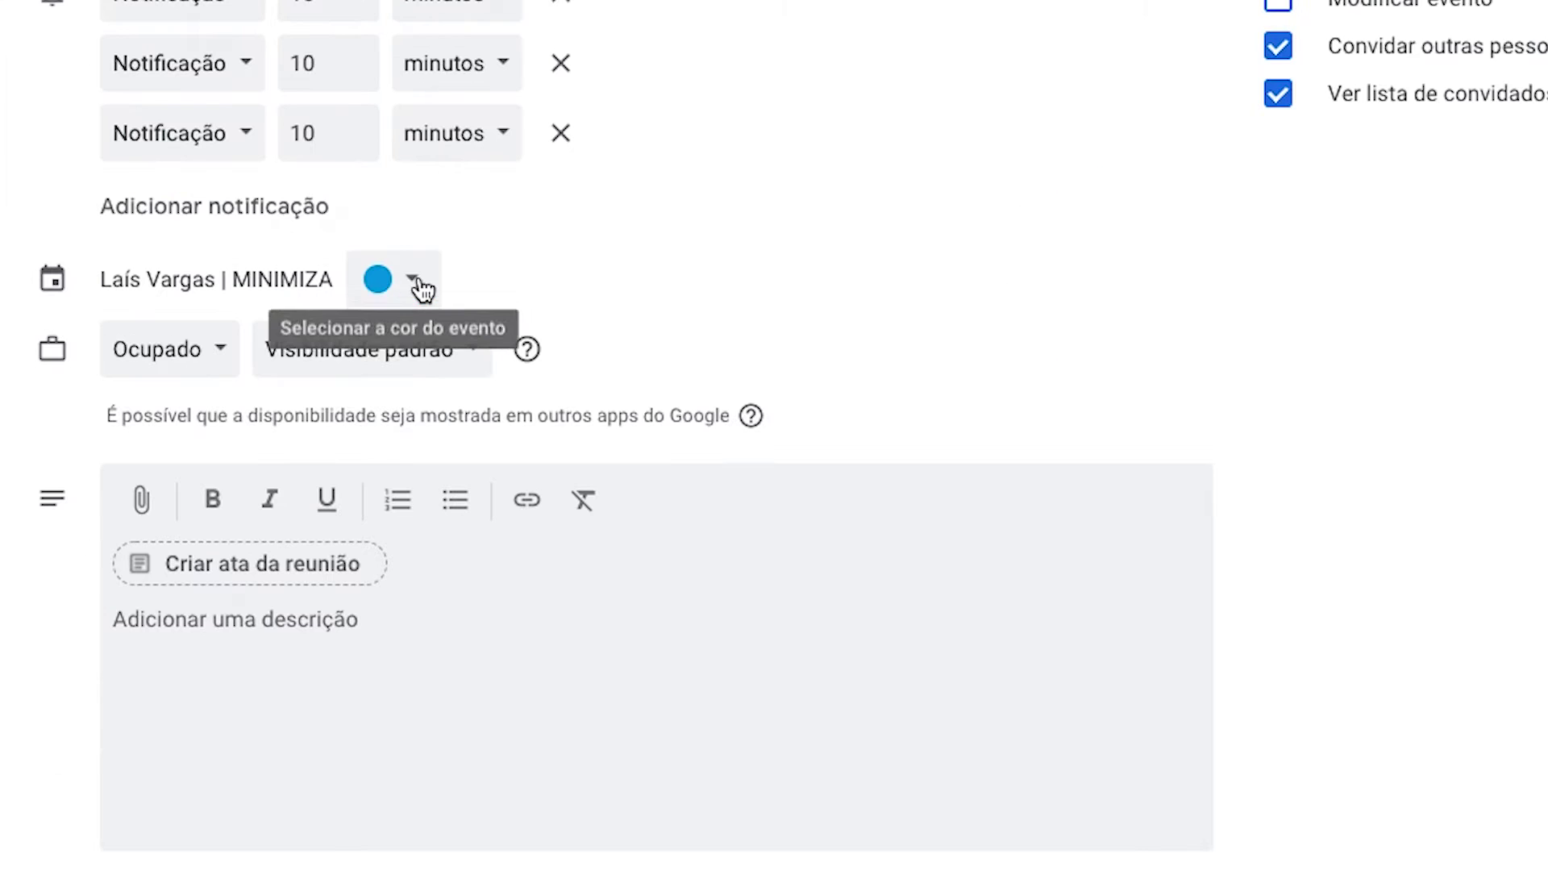
click(421, 288)
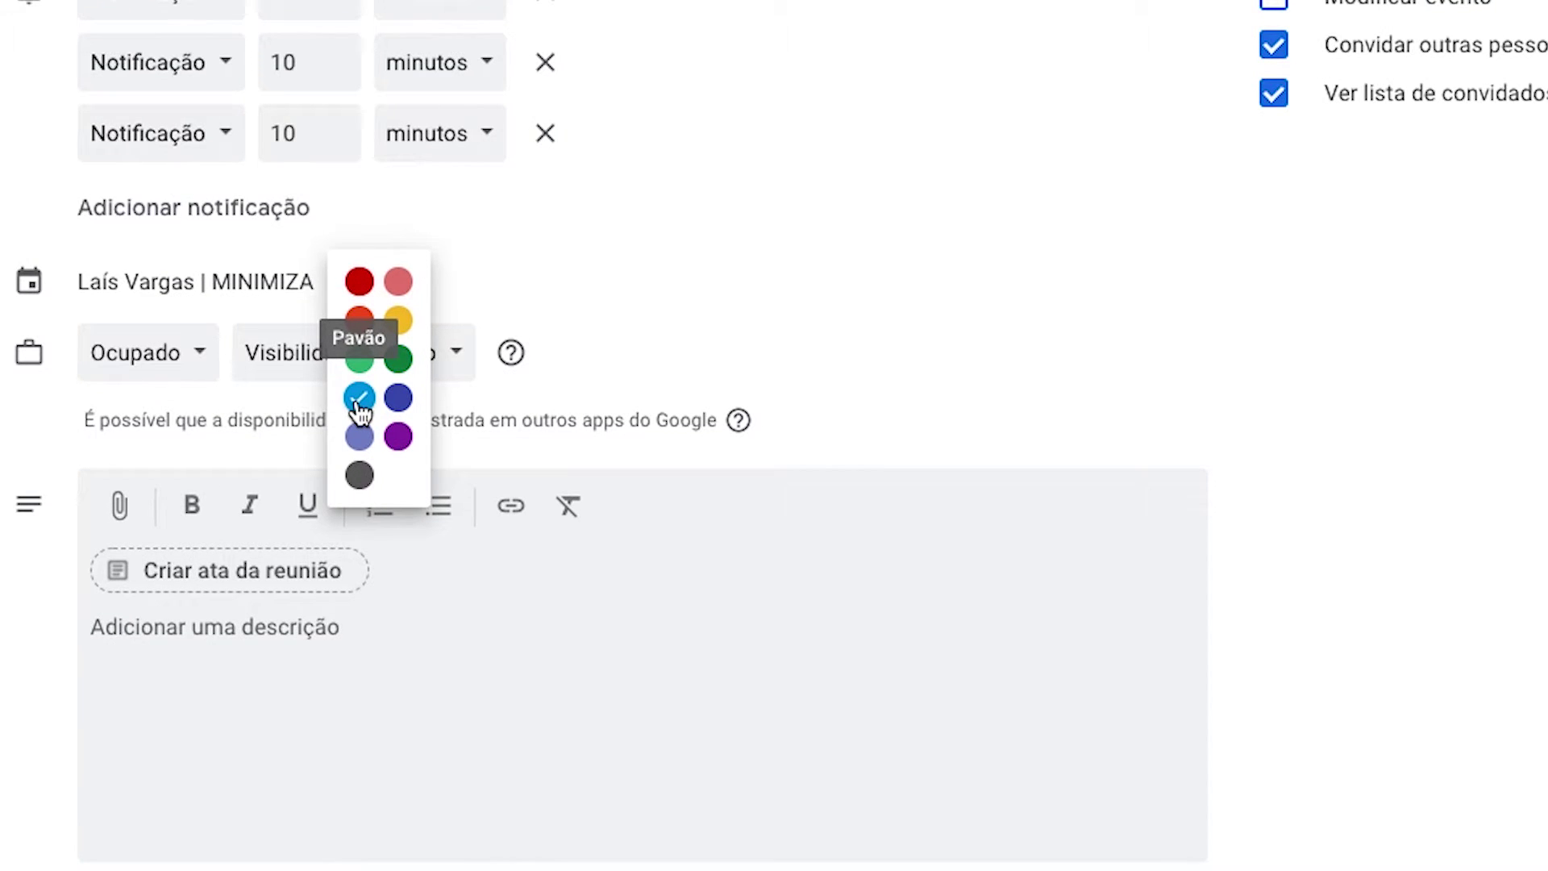
Pick the Pavão swatch so the event stays peacock blue
click(359, 412)
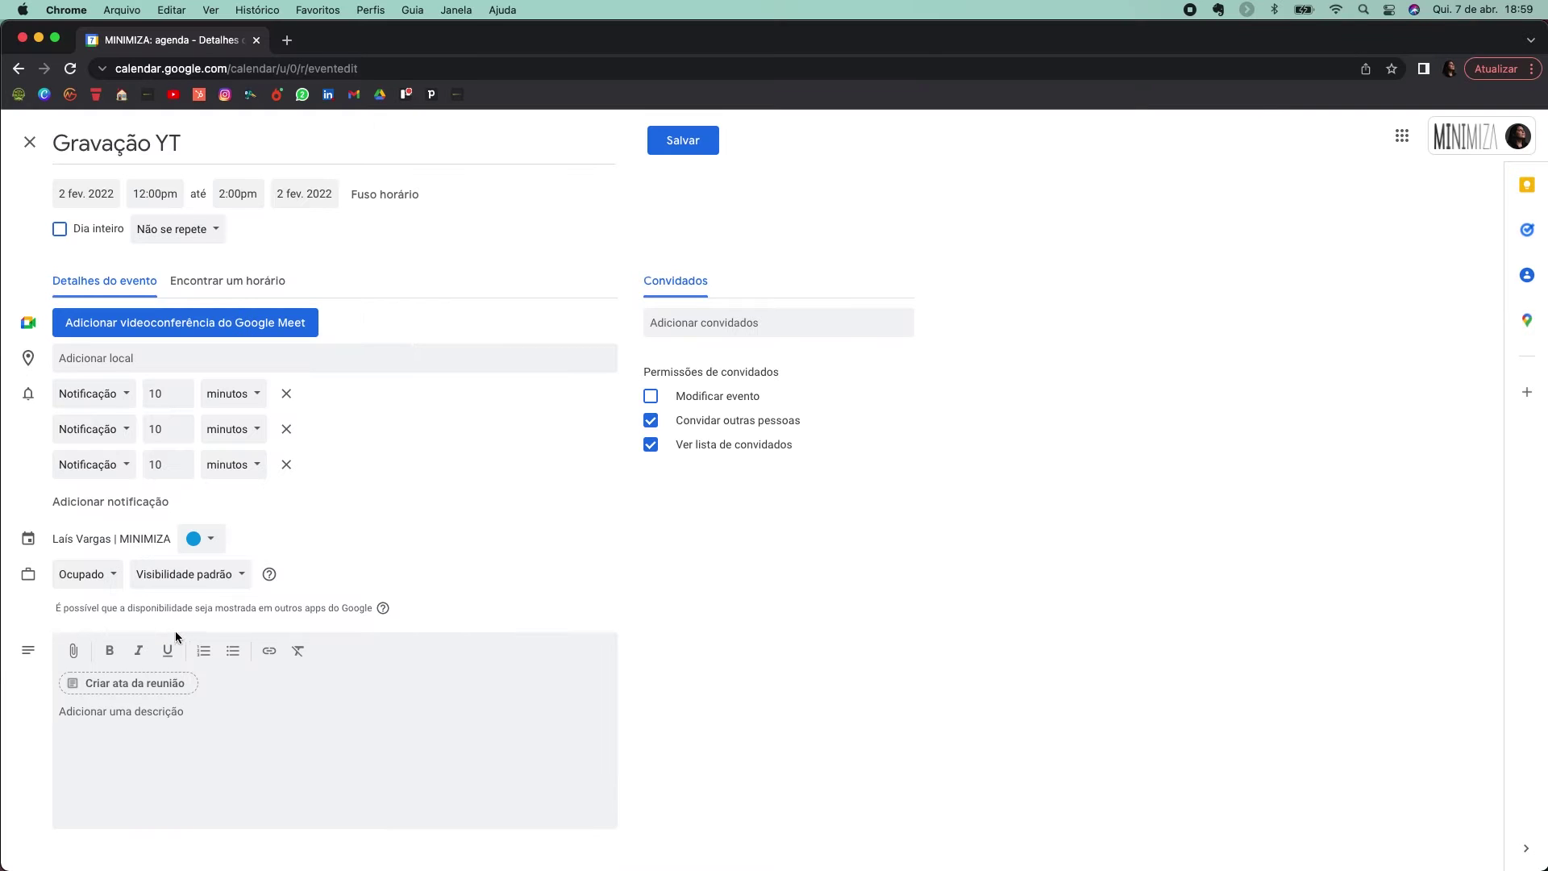
Add a suggested guest, remove the Google Meet call, leave location empty, and remove the second guest
click(705, 323)
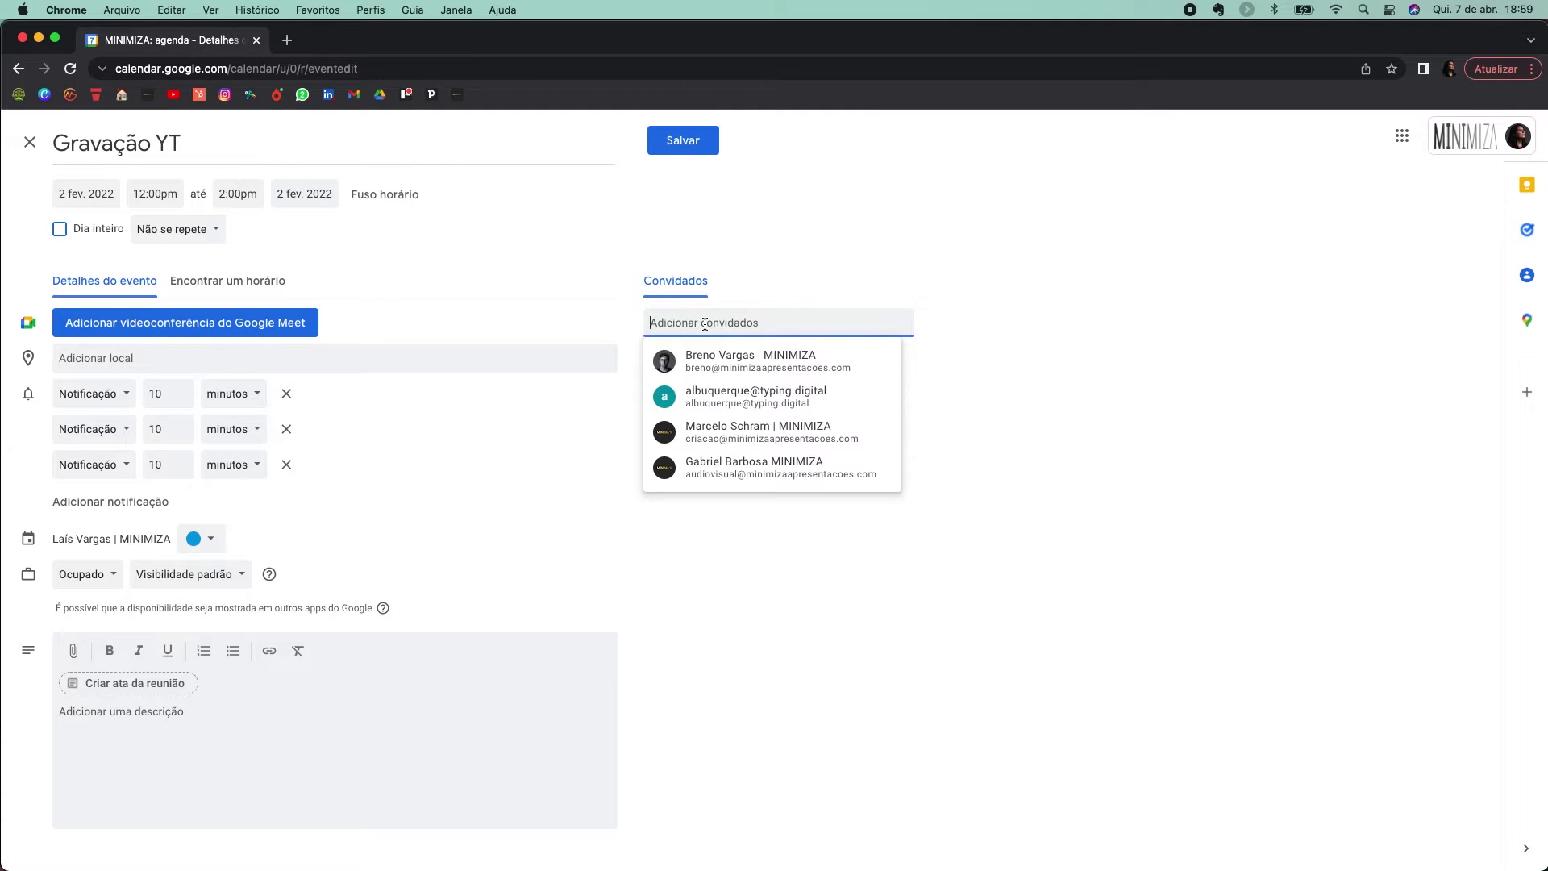
click(723, 362)
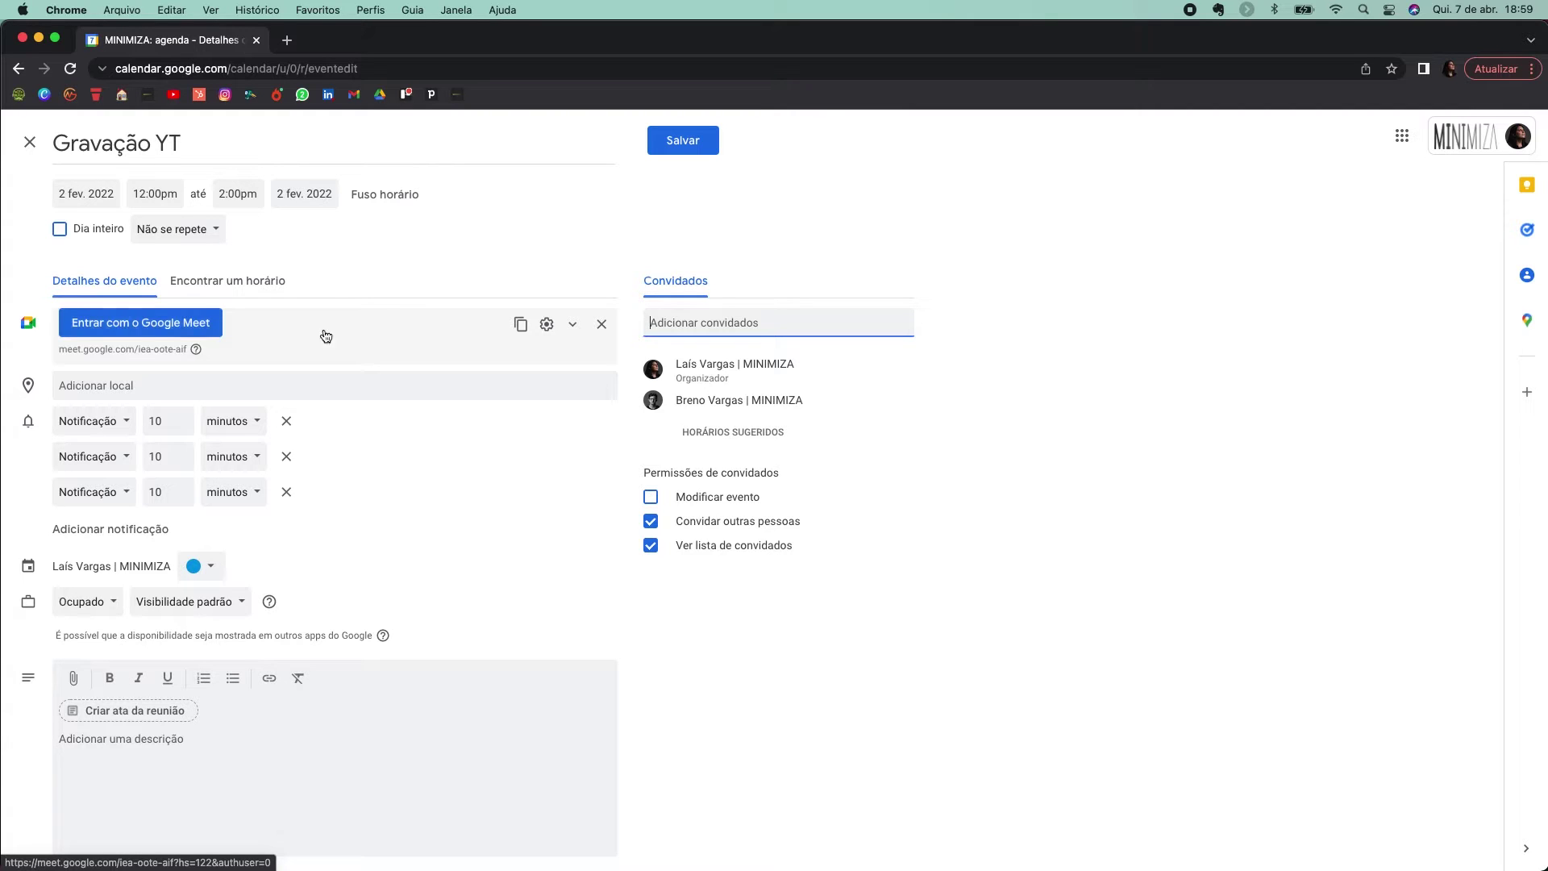
click(601, 324)
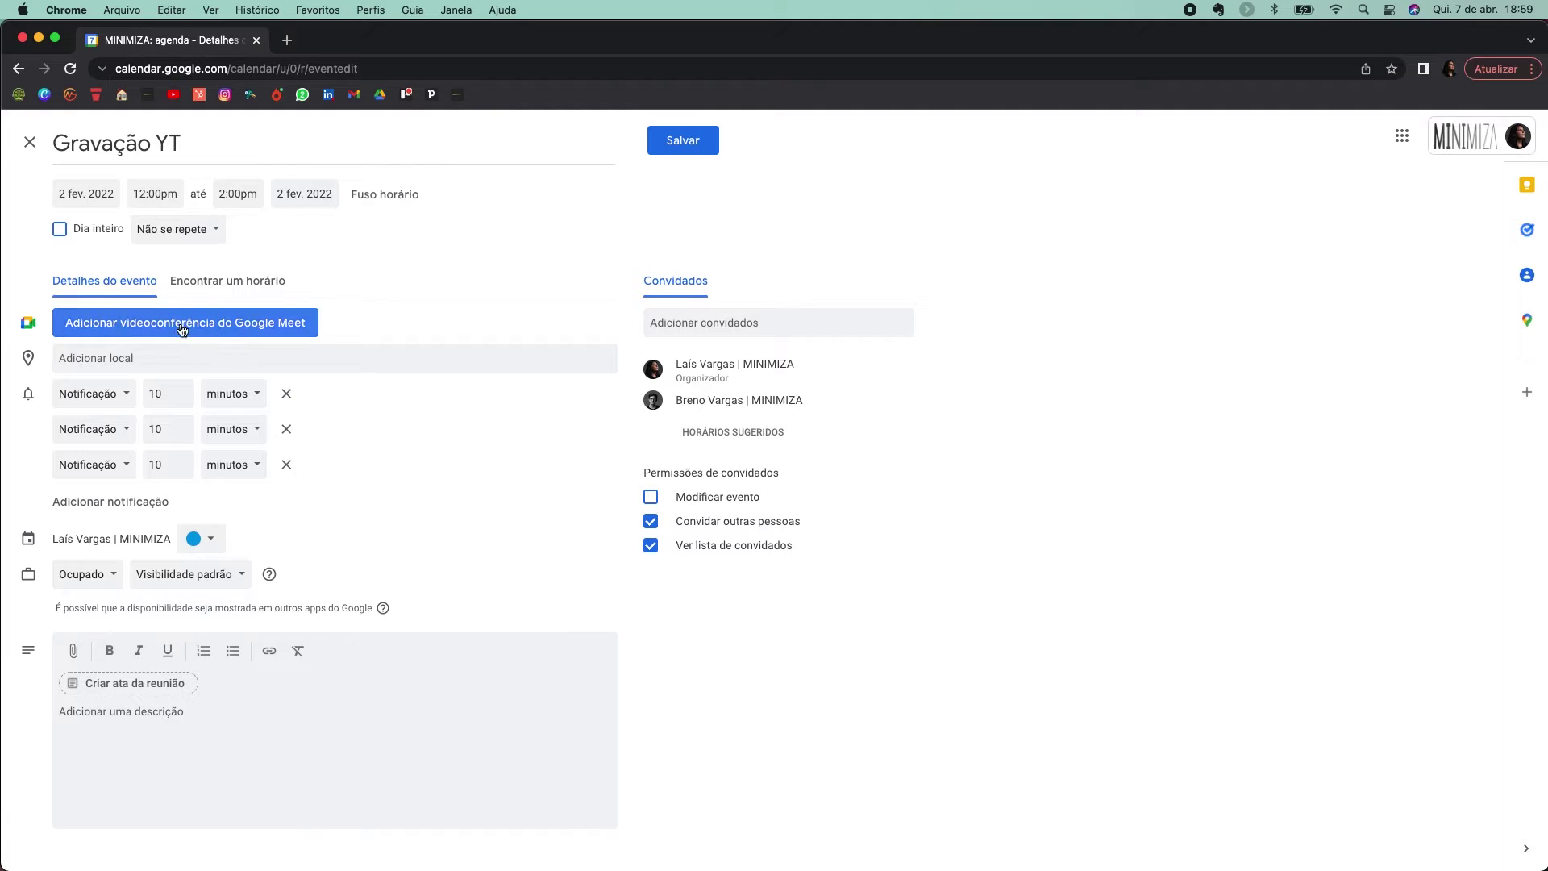
click(140, 361)
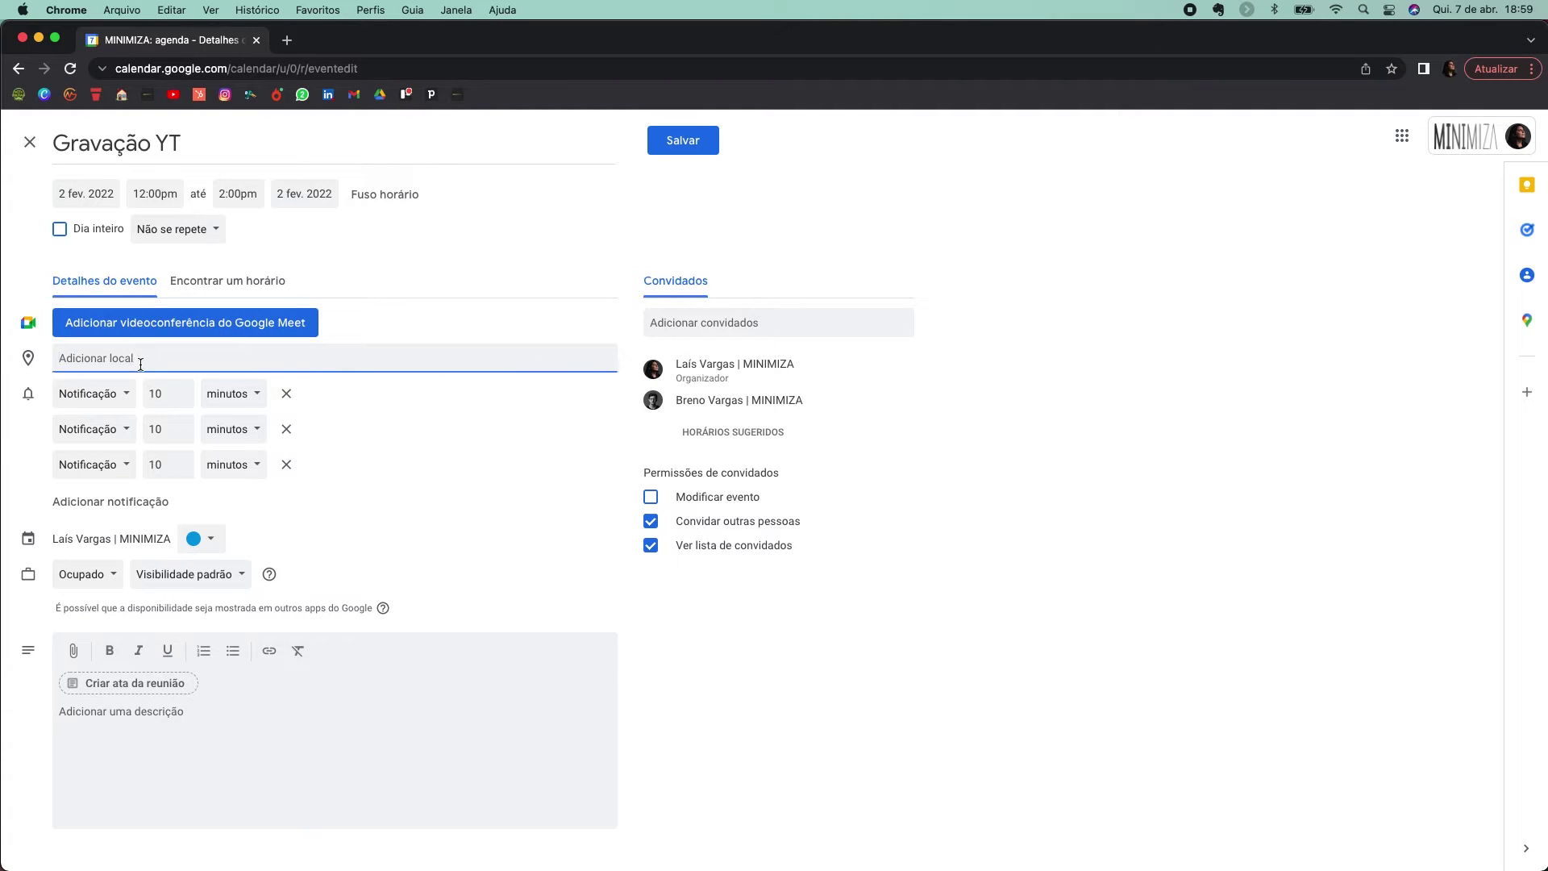
click(509, 215)
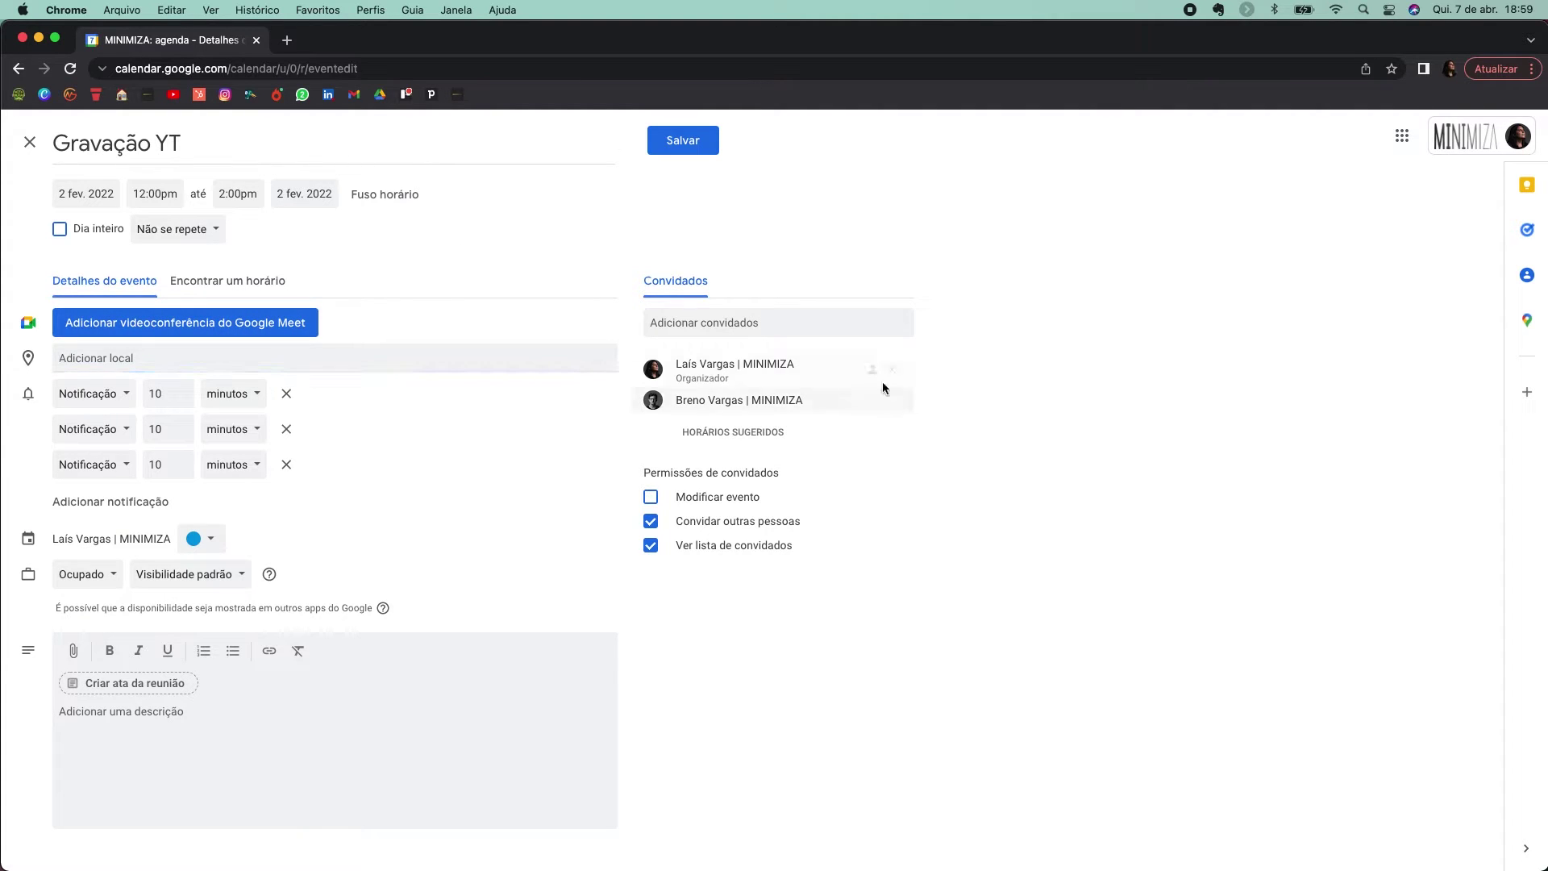
click(895, 400)
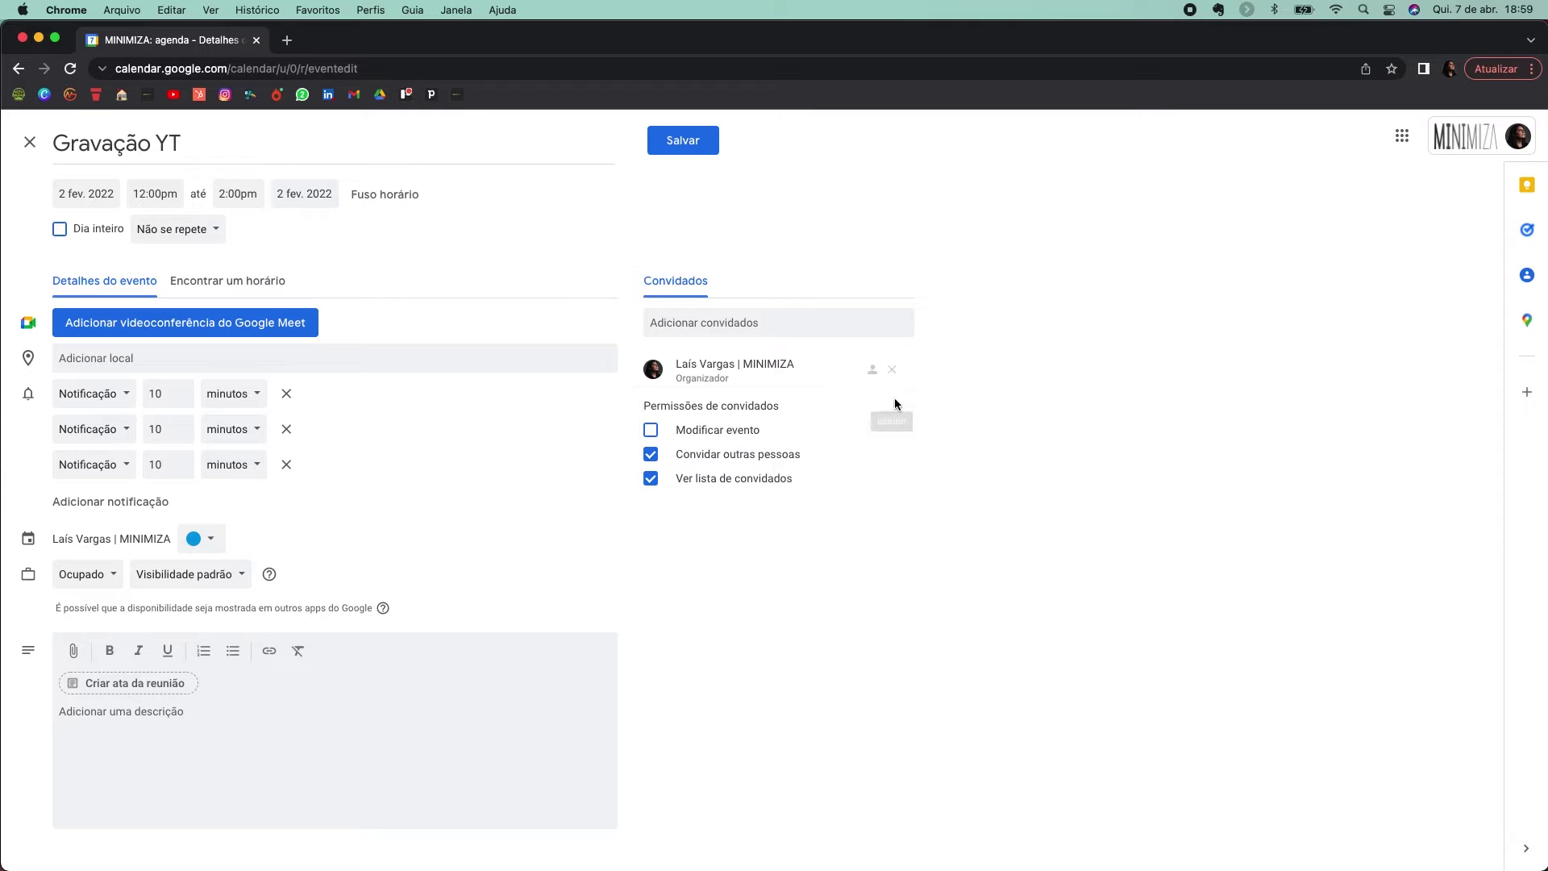
Save Gravação YT so it appears at 12pm on 2 February
click(684, 142)
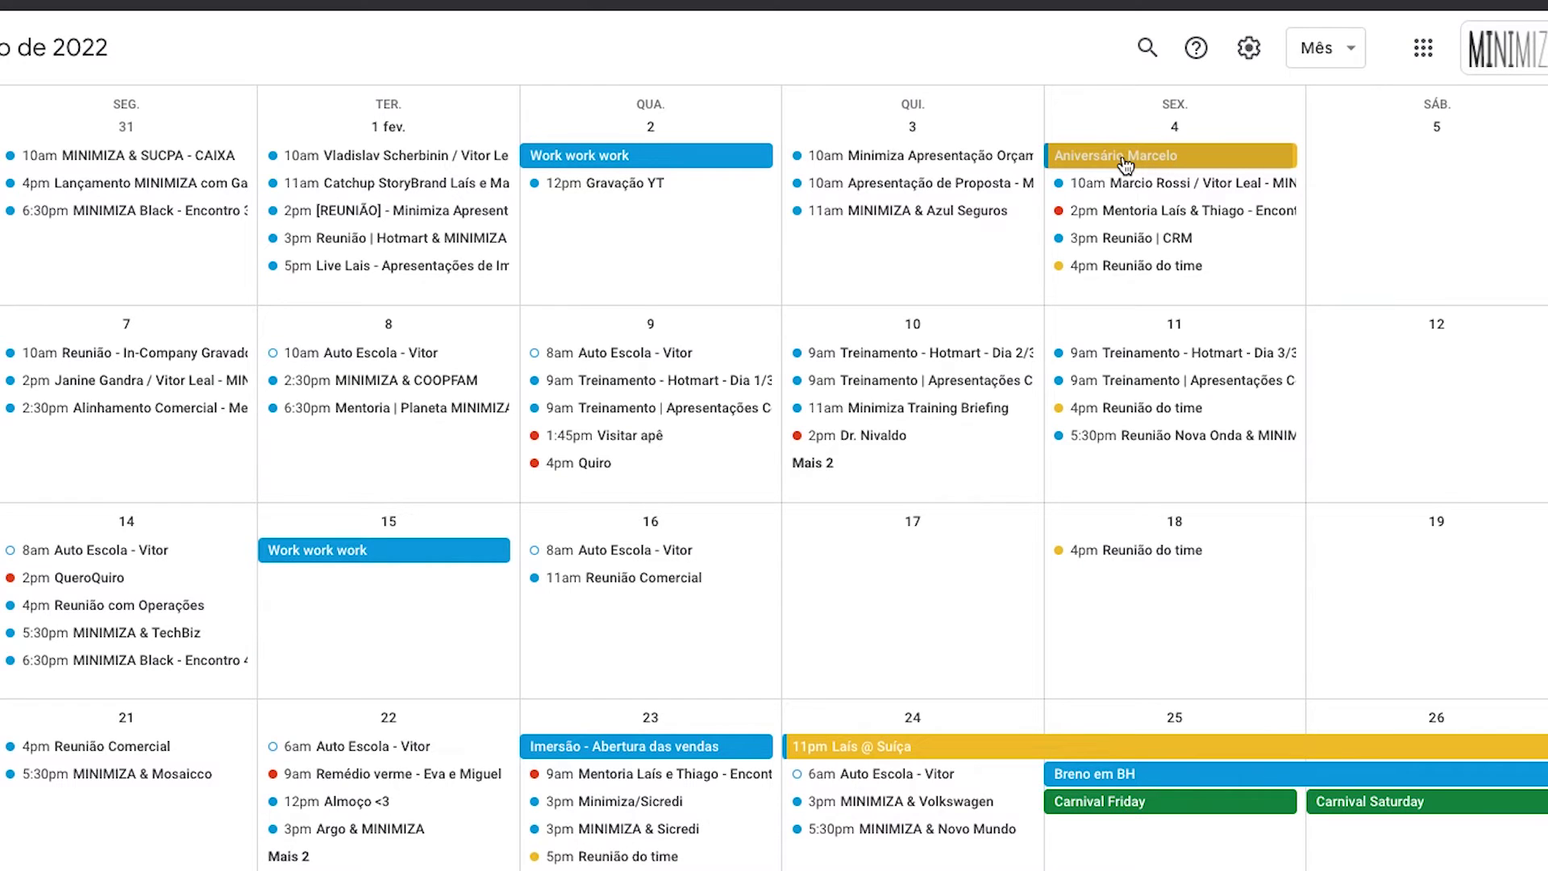
View the 4 February birthday event, then jump the month view to April 2022
click(1125, 156)
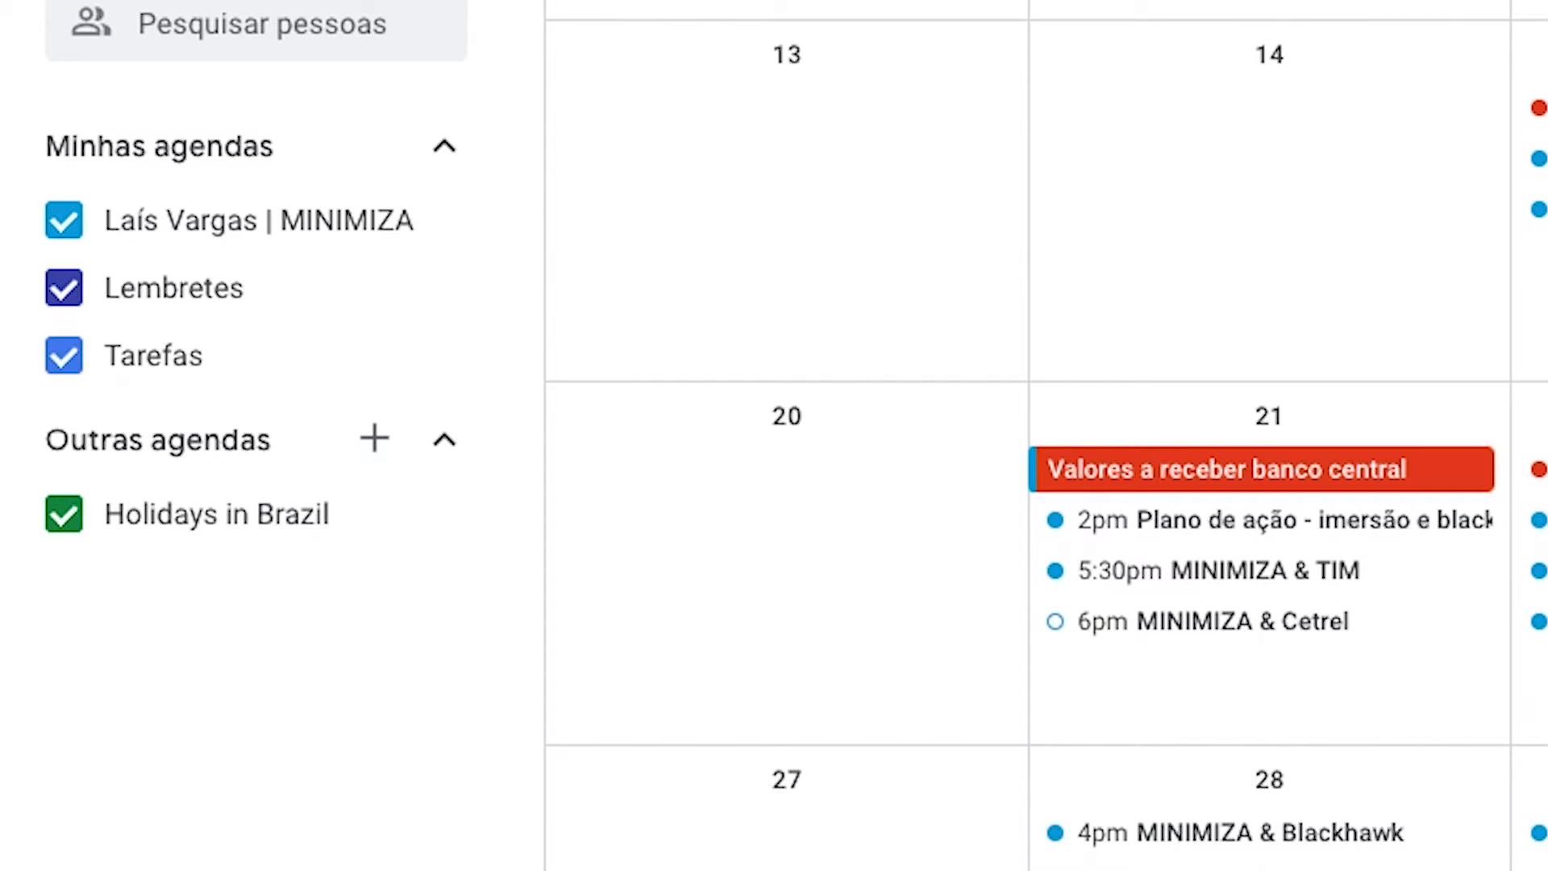
key(n)
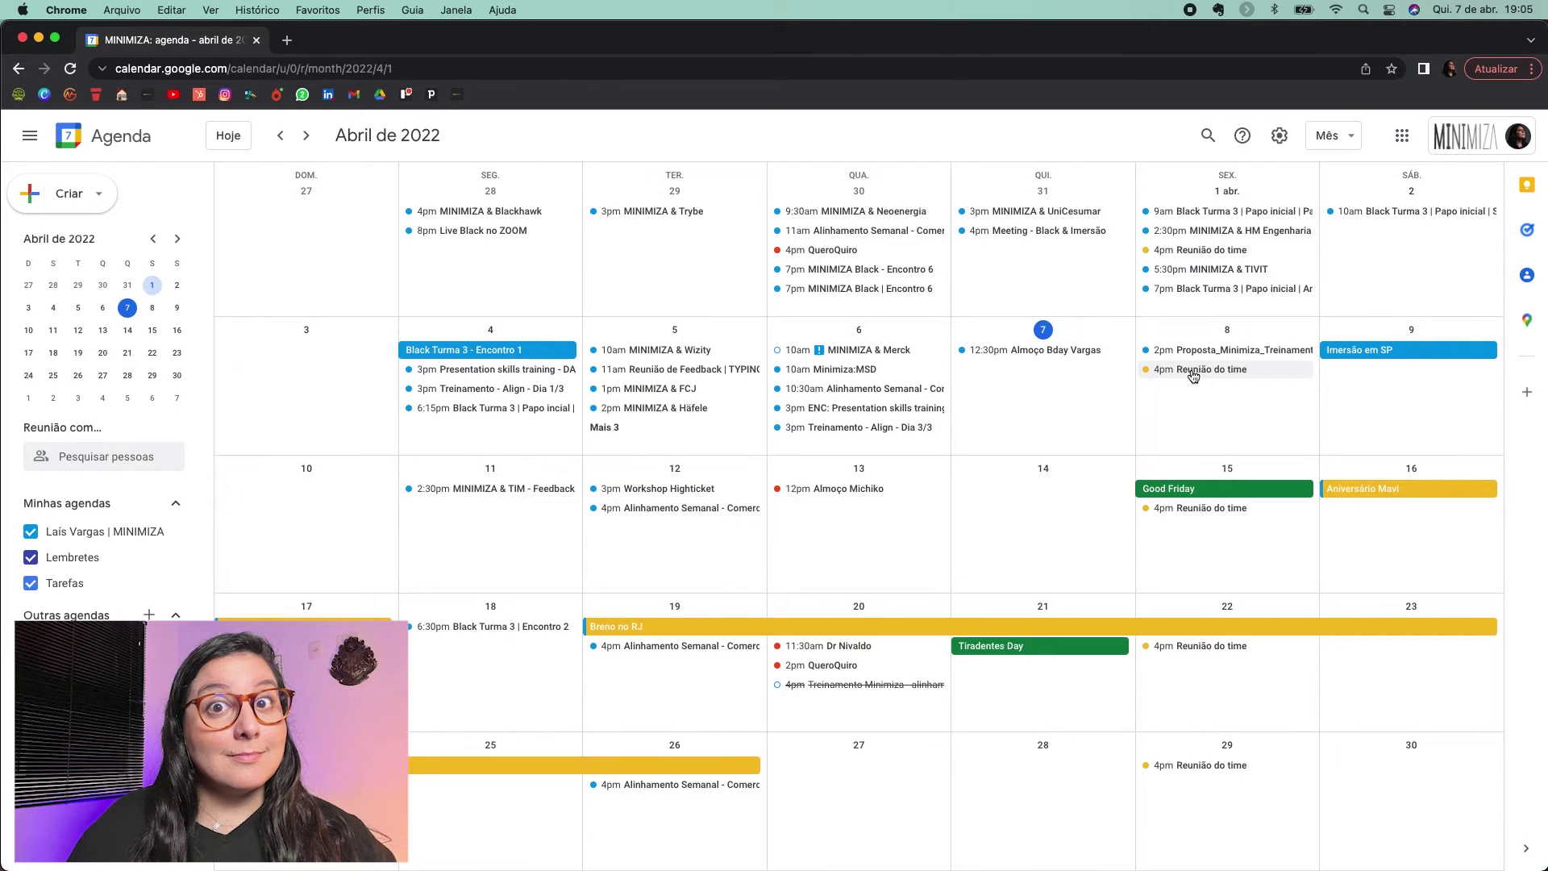
Change the 8 April Reunião do time to start at 2:00pm, ending 3:30pm, and save
click(1193, 370)
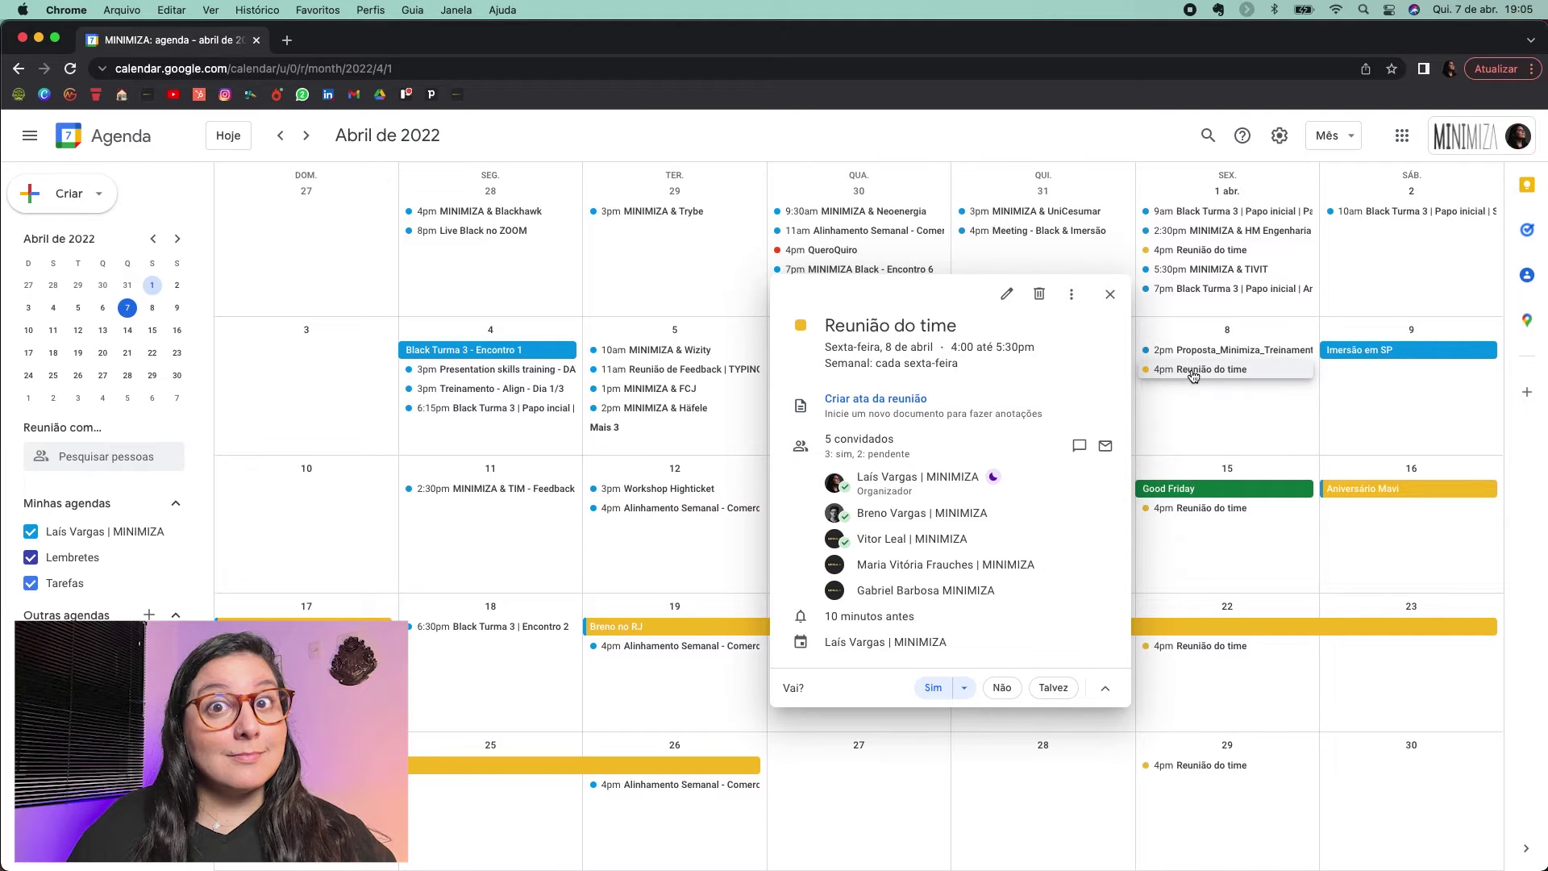
click(1006, 294)
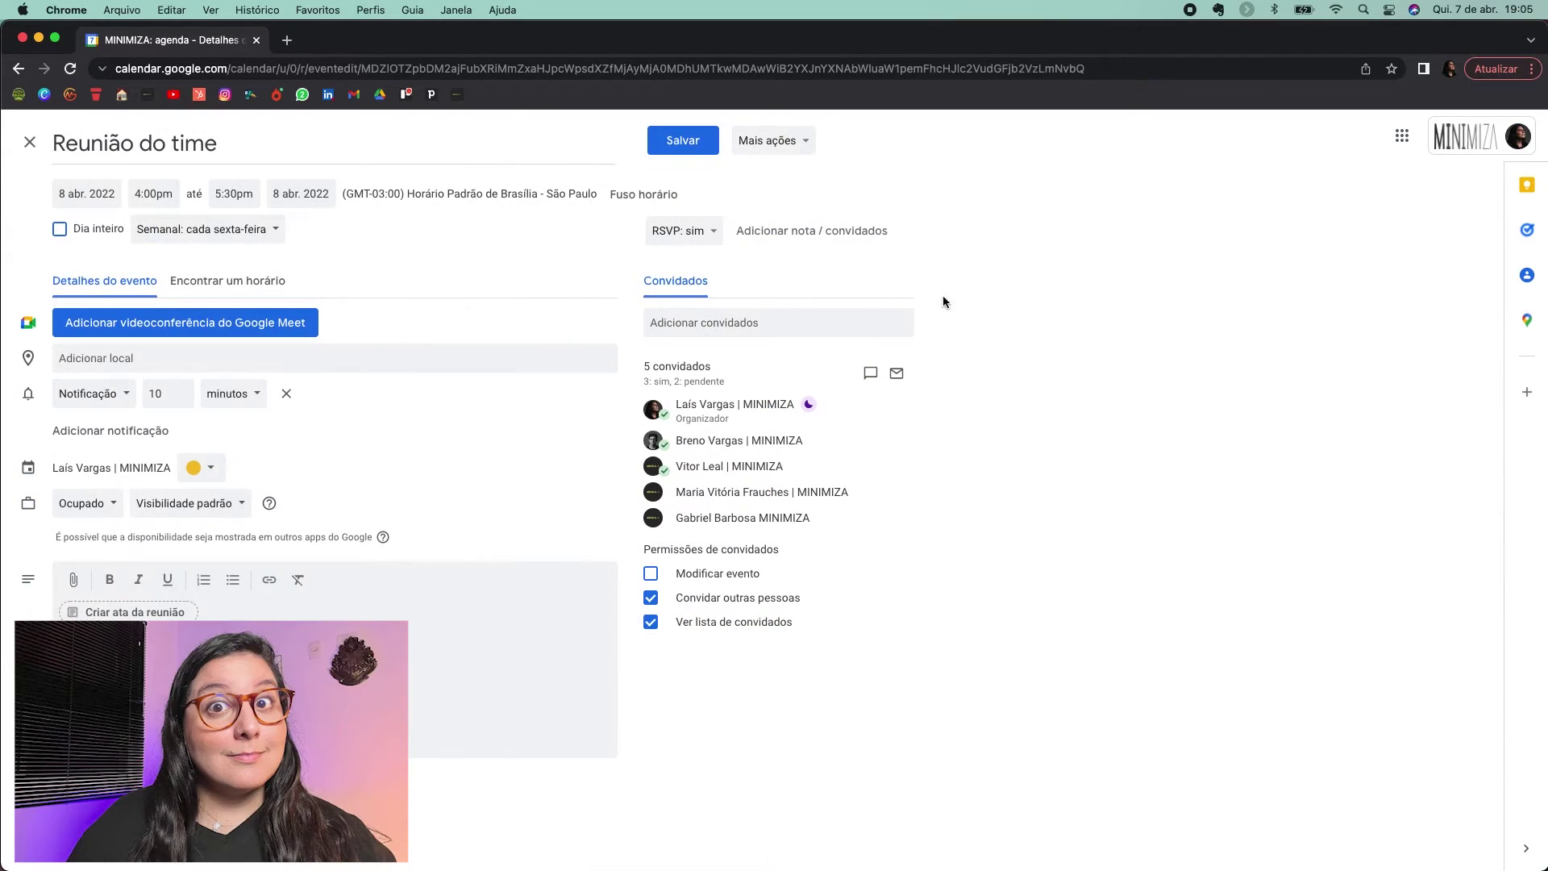
click(147, 191)
scroll(177, 268, up, 2)
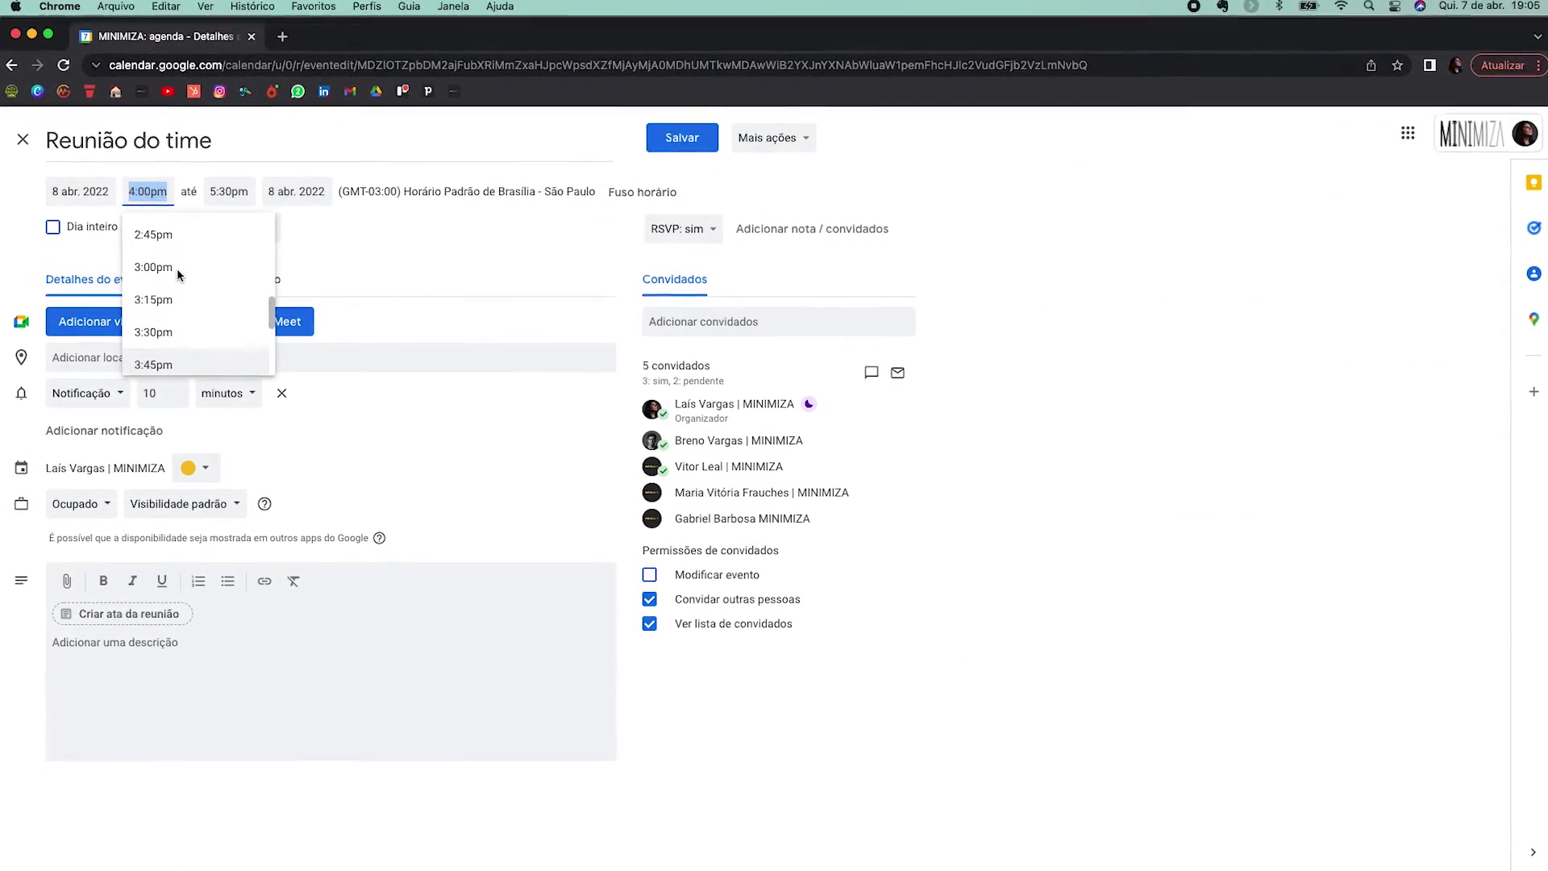
scroll(176, 267, up, 2)
scroll(176, 270, up, 3)
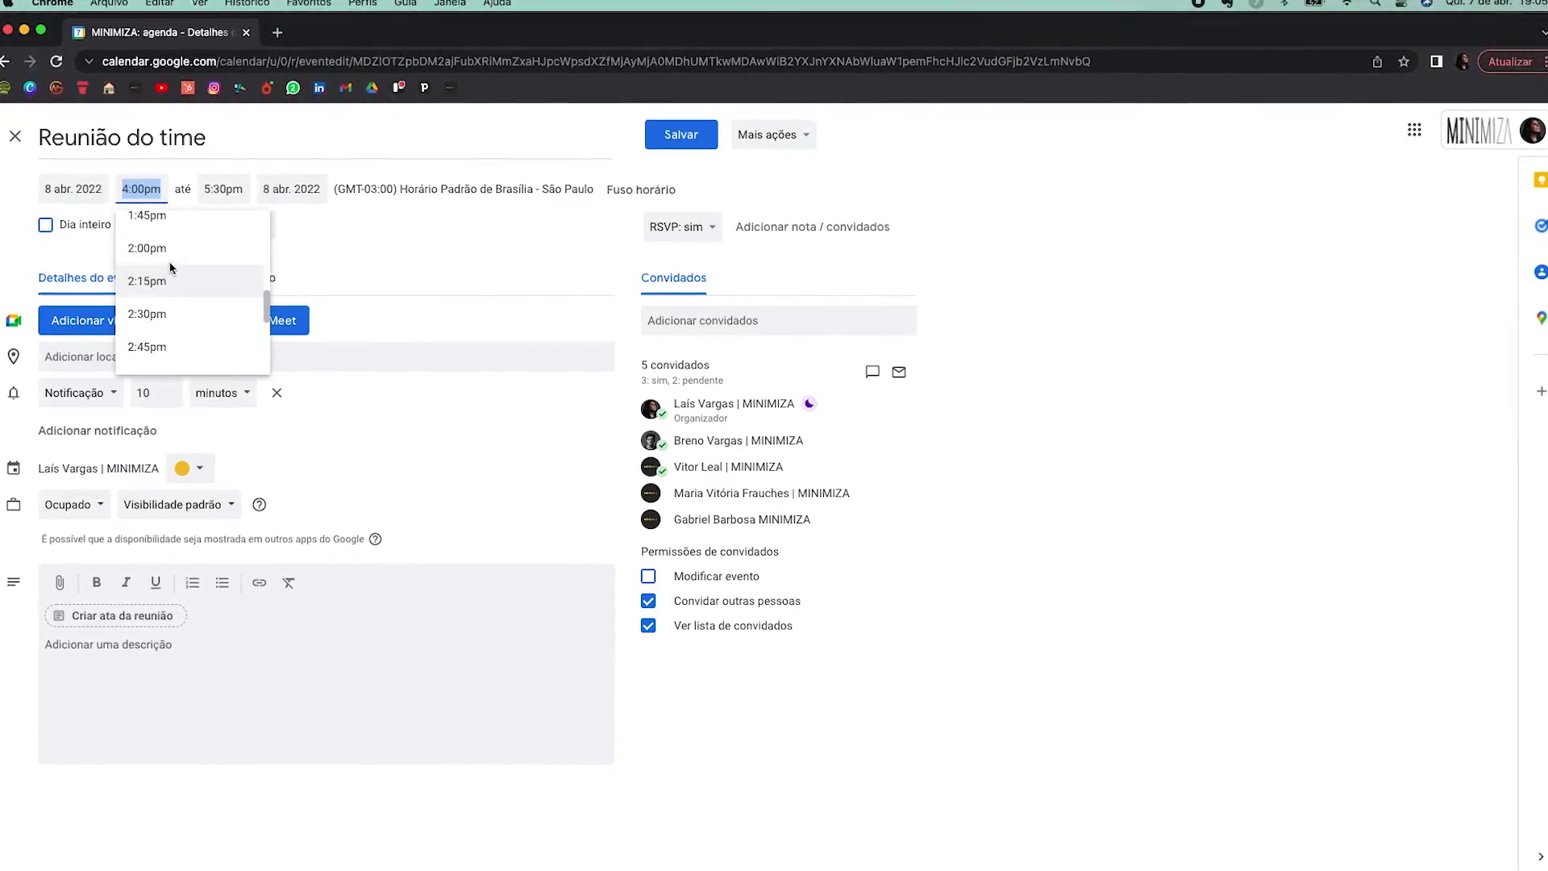
click(169, 250)
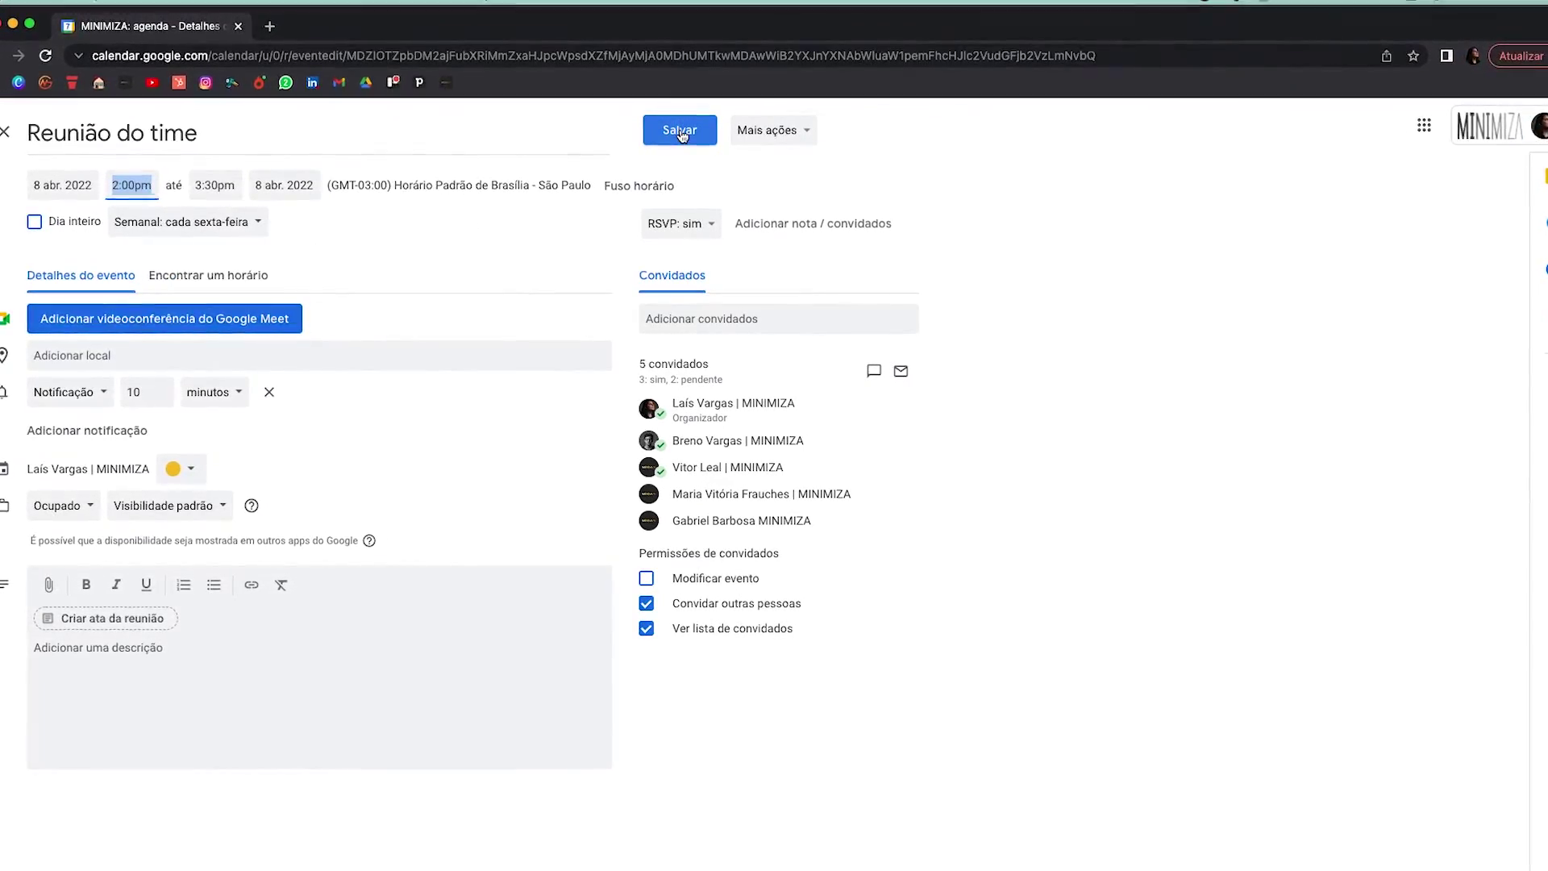
click(681, 132)
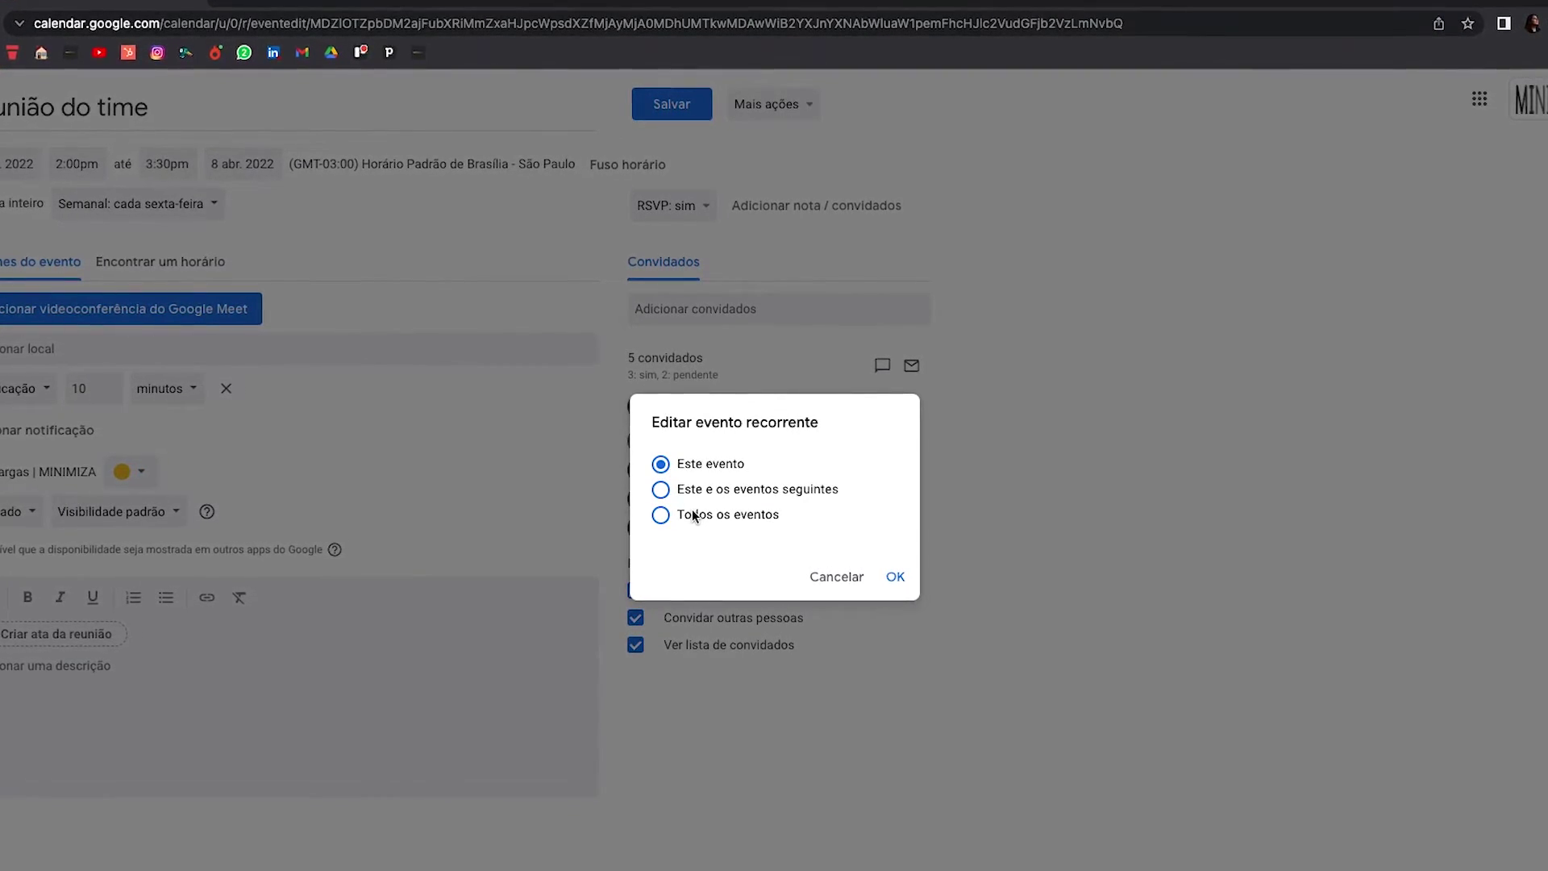
Cancel the recurring-edit prompt and discard the 2:00pm time change to Reunião do time
click(837, 577)
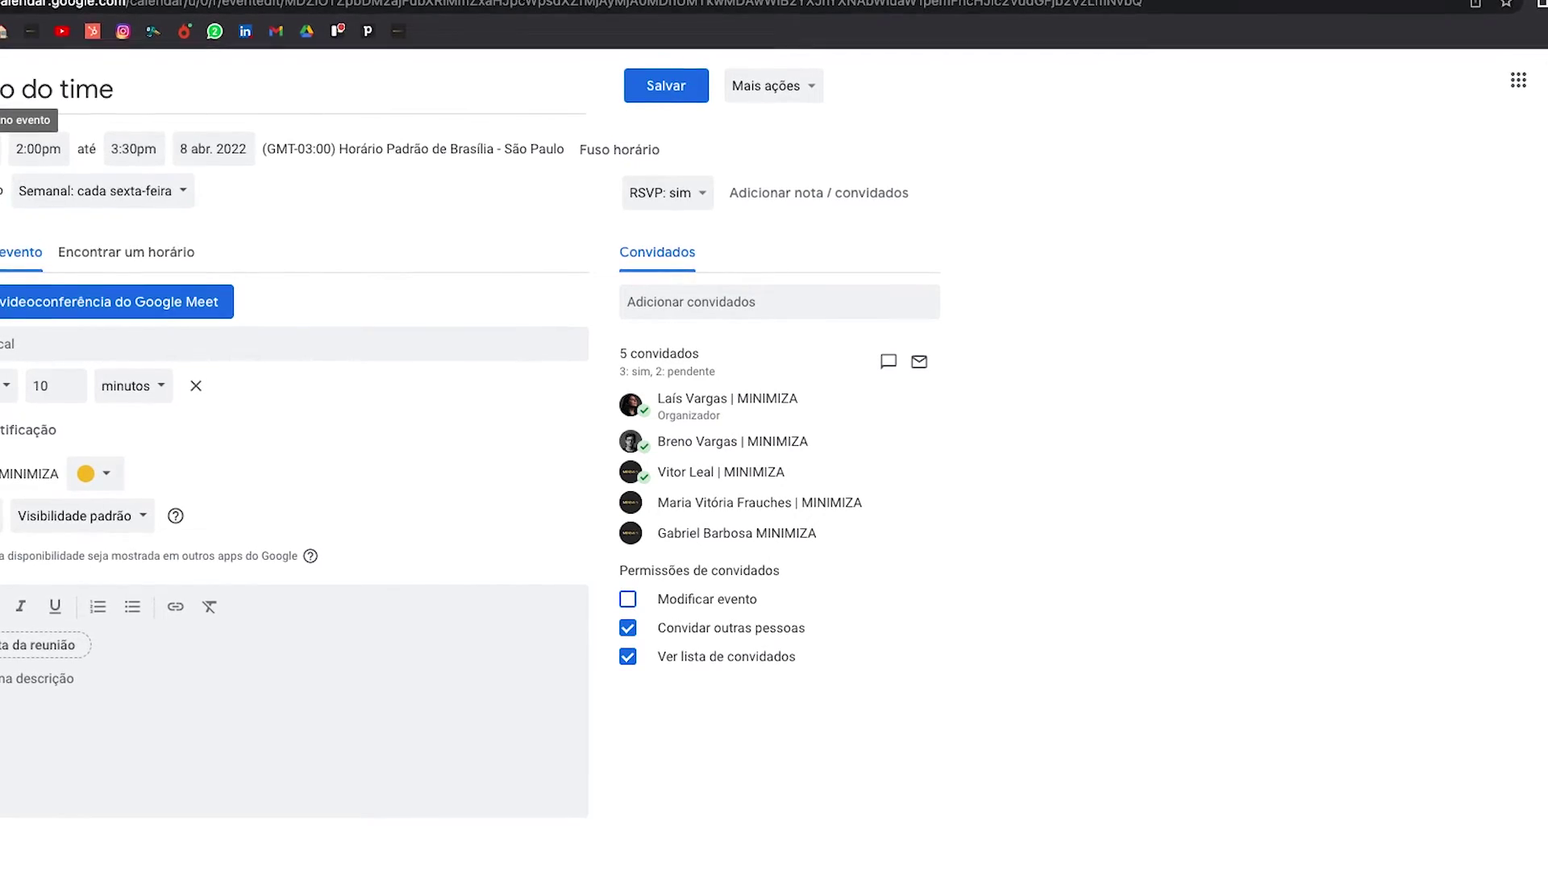
key(Escape)
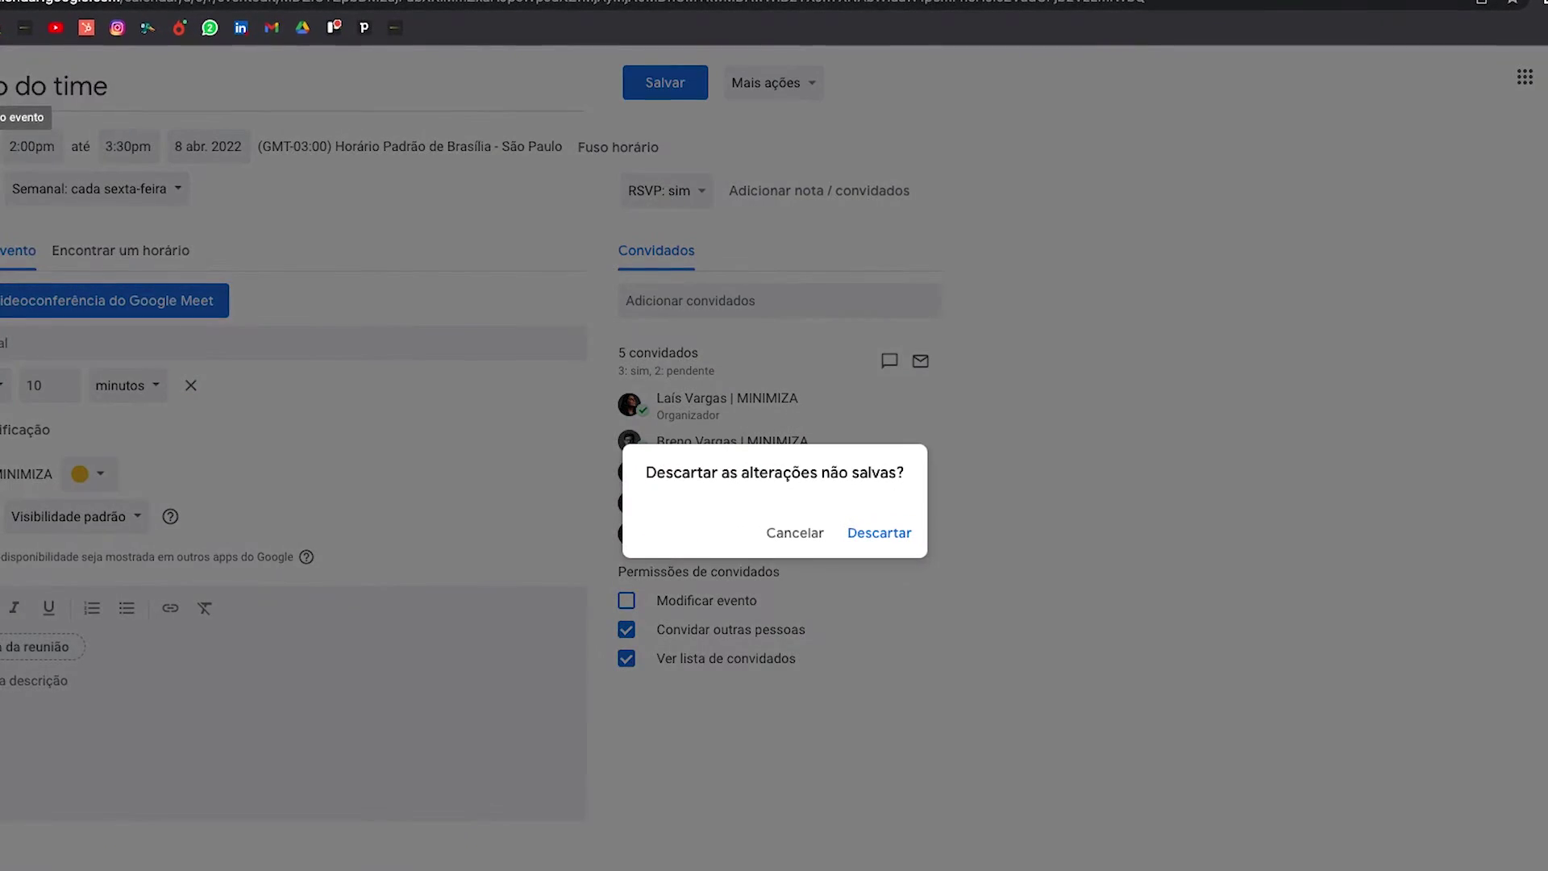
click(879, 533)
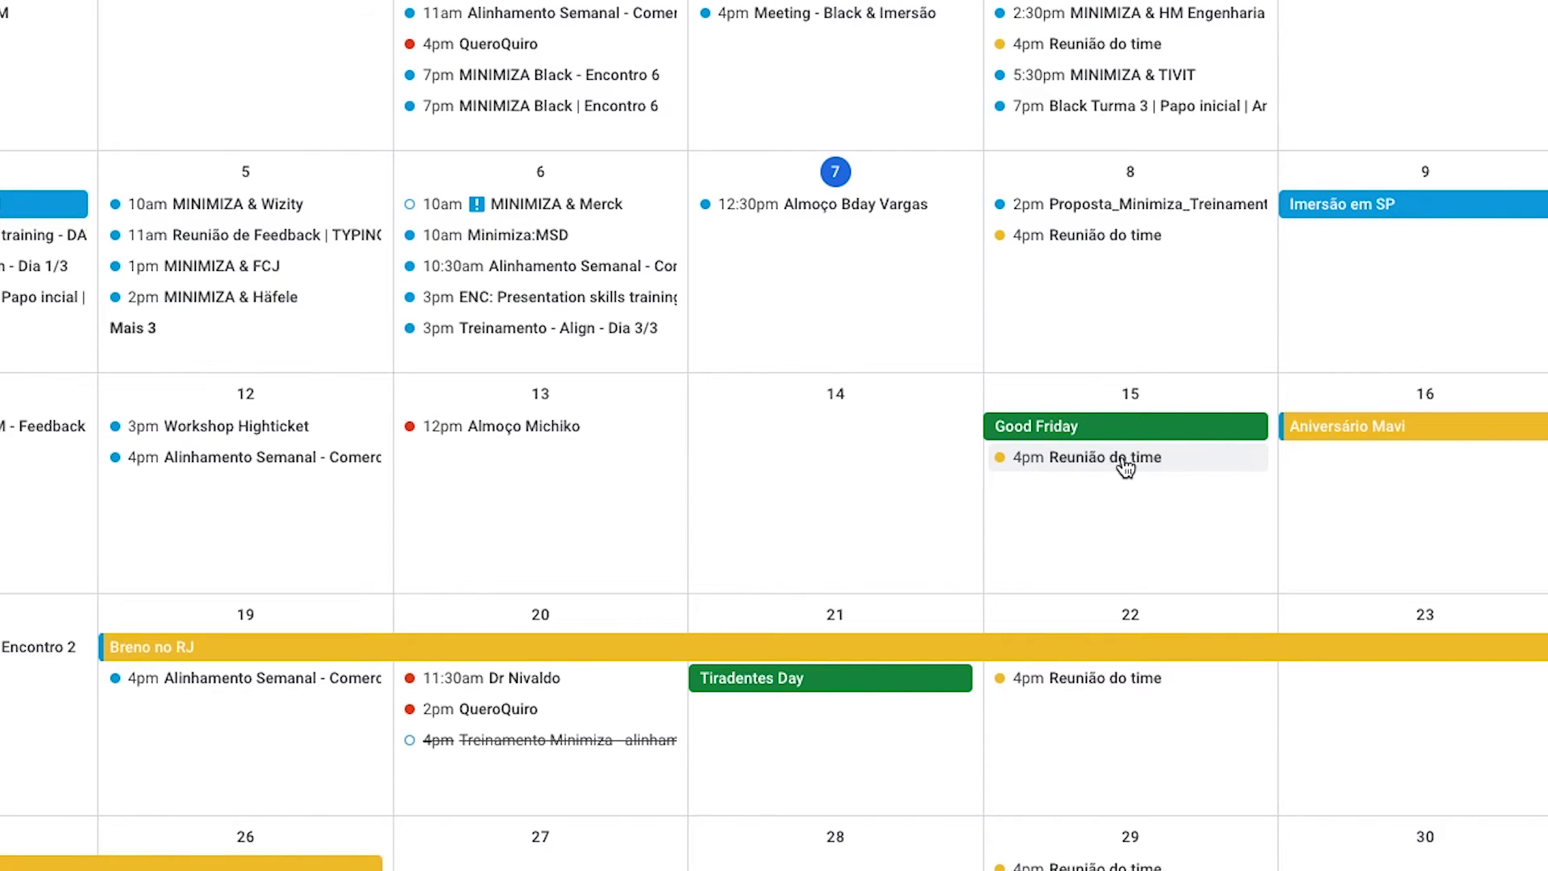
Delete only the 15 April Reunião do time occurrence without e-mailing the guests
click(1126, 468)
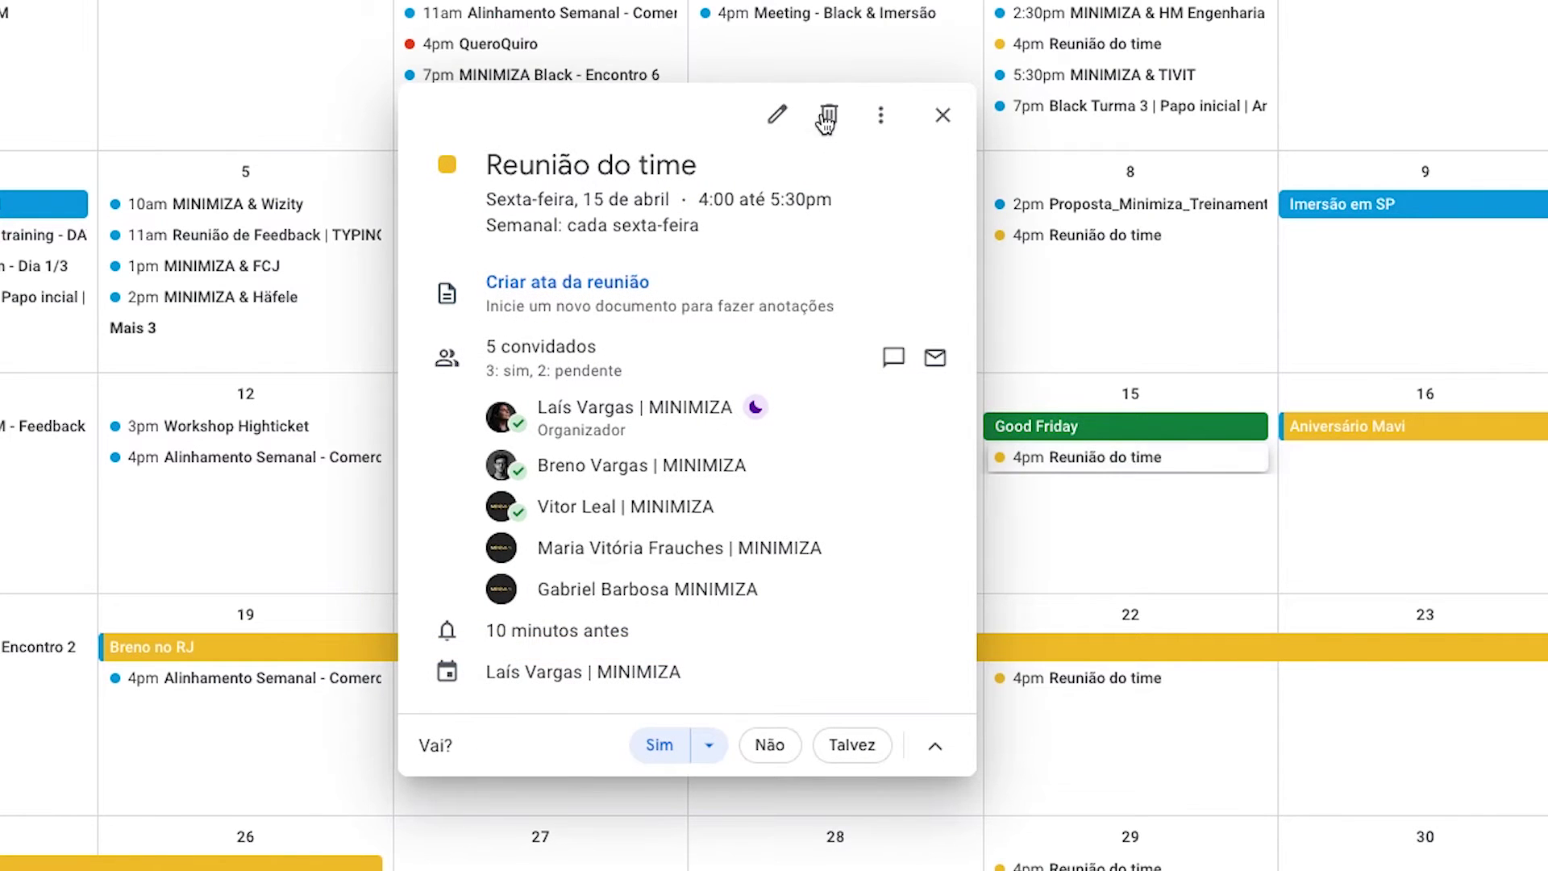
click(828, 116)
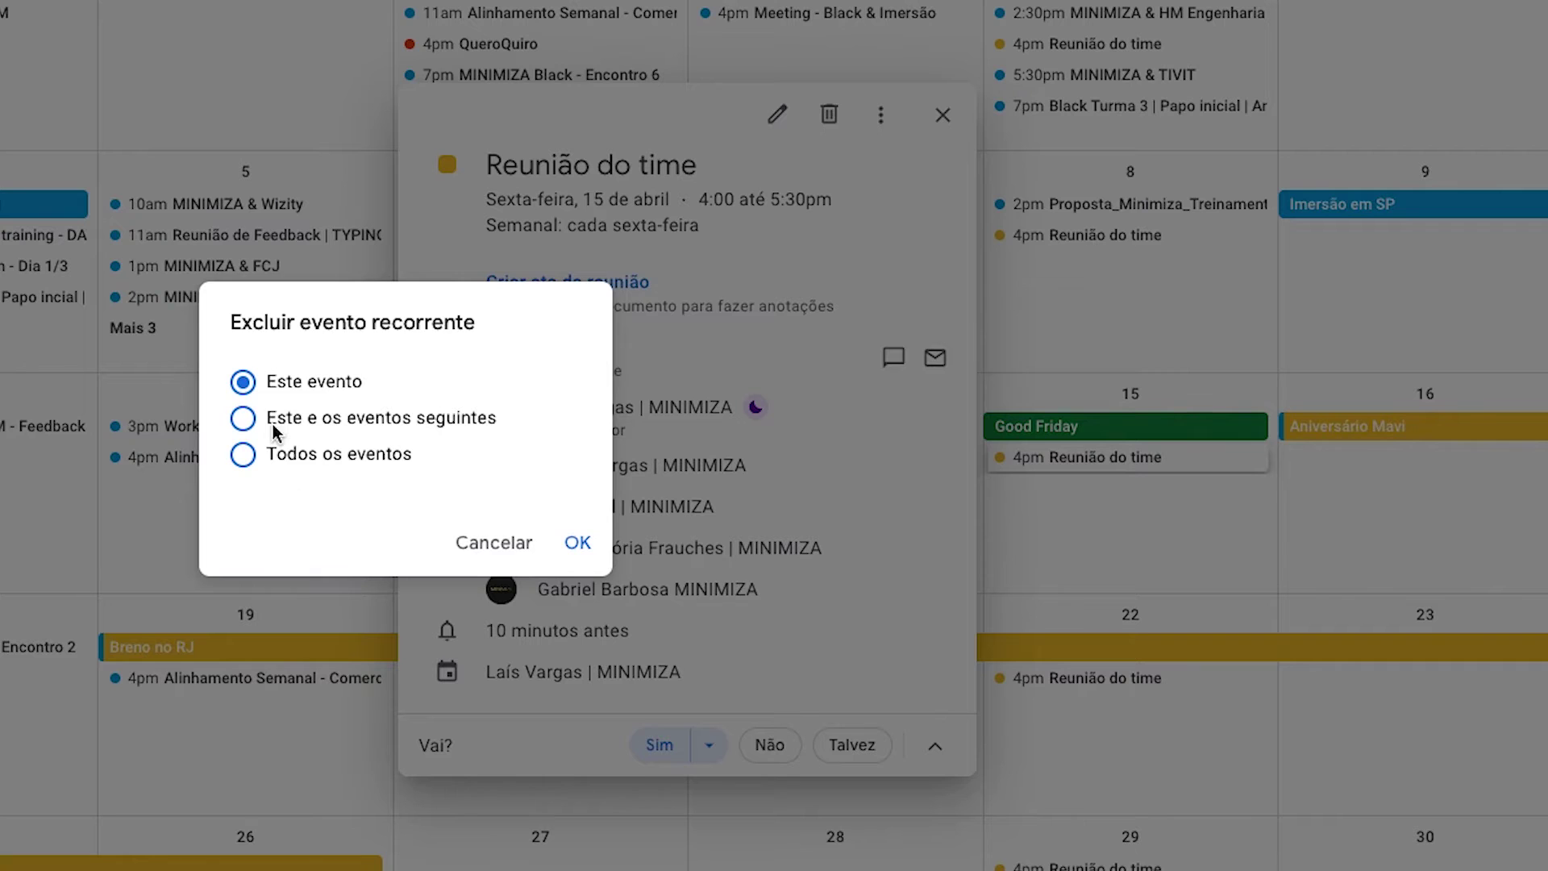
click(578, 557)
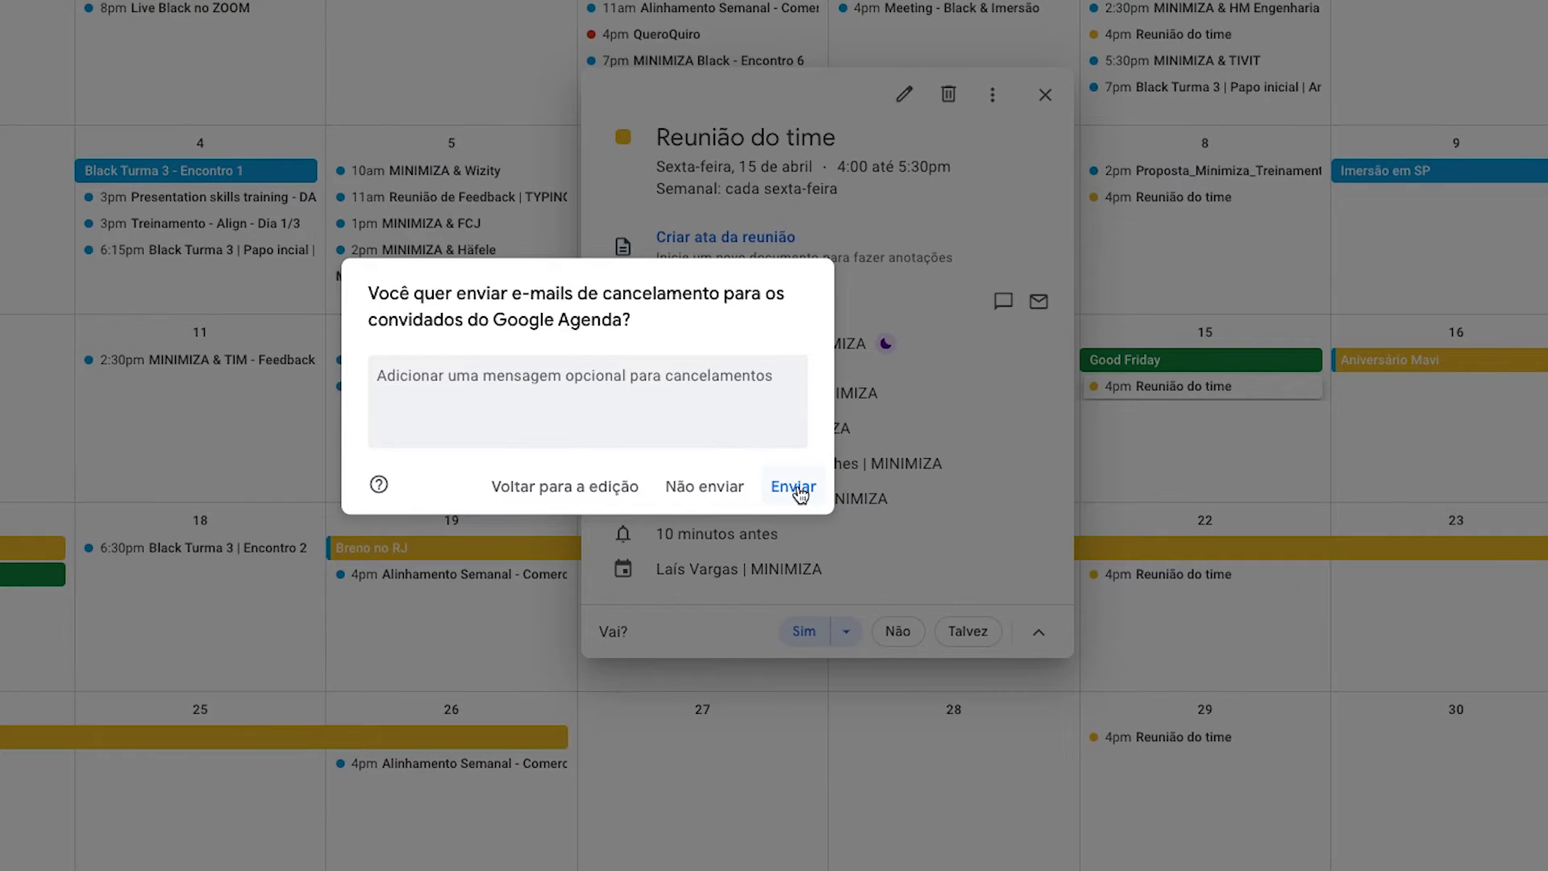
click(704, 486)
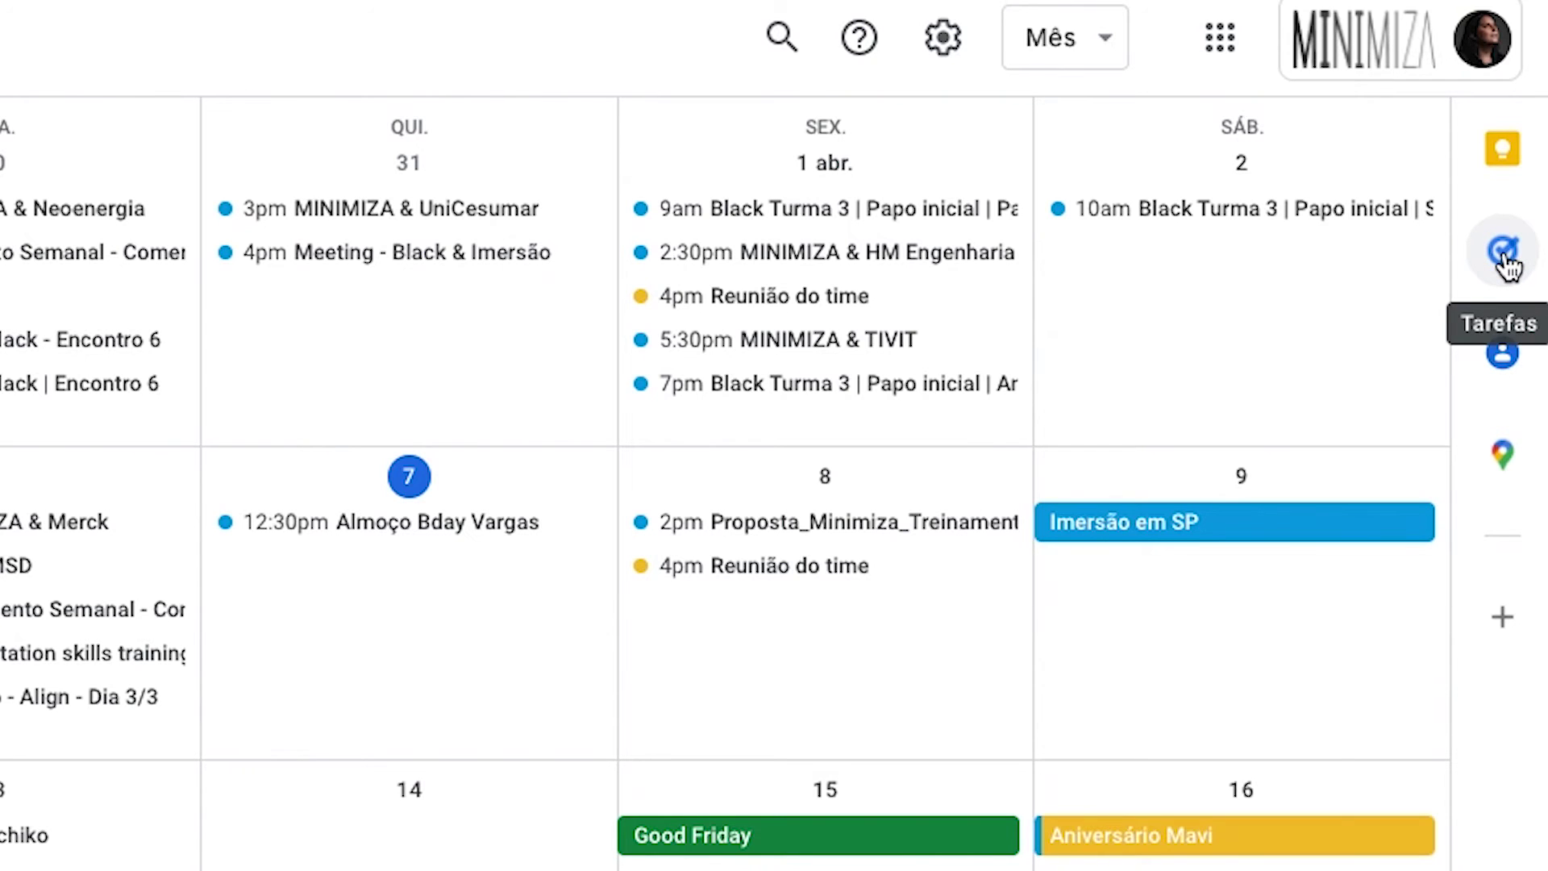
Add a new task titled 'Gravar vídeo YT' in the Tasks side panel
click(1504, 258)
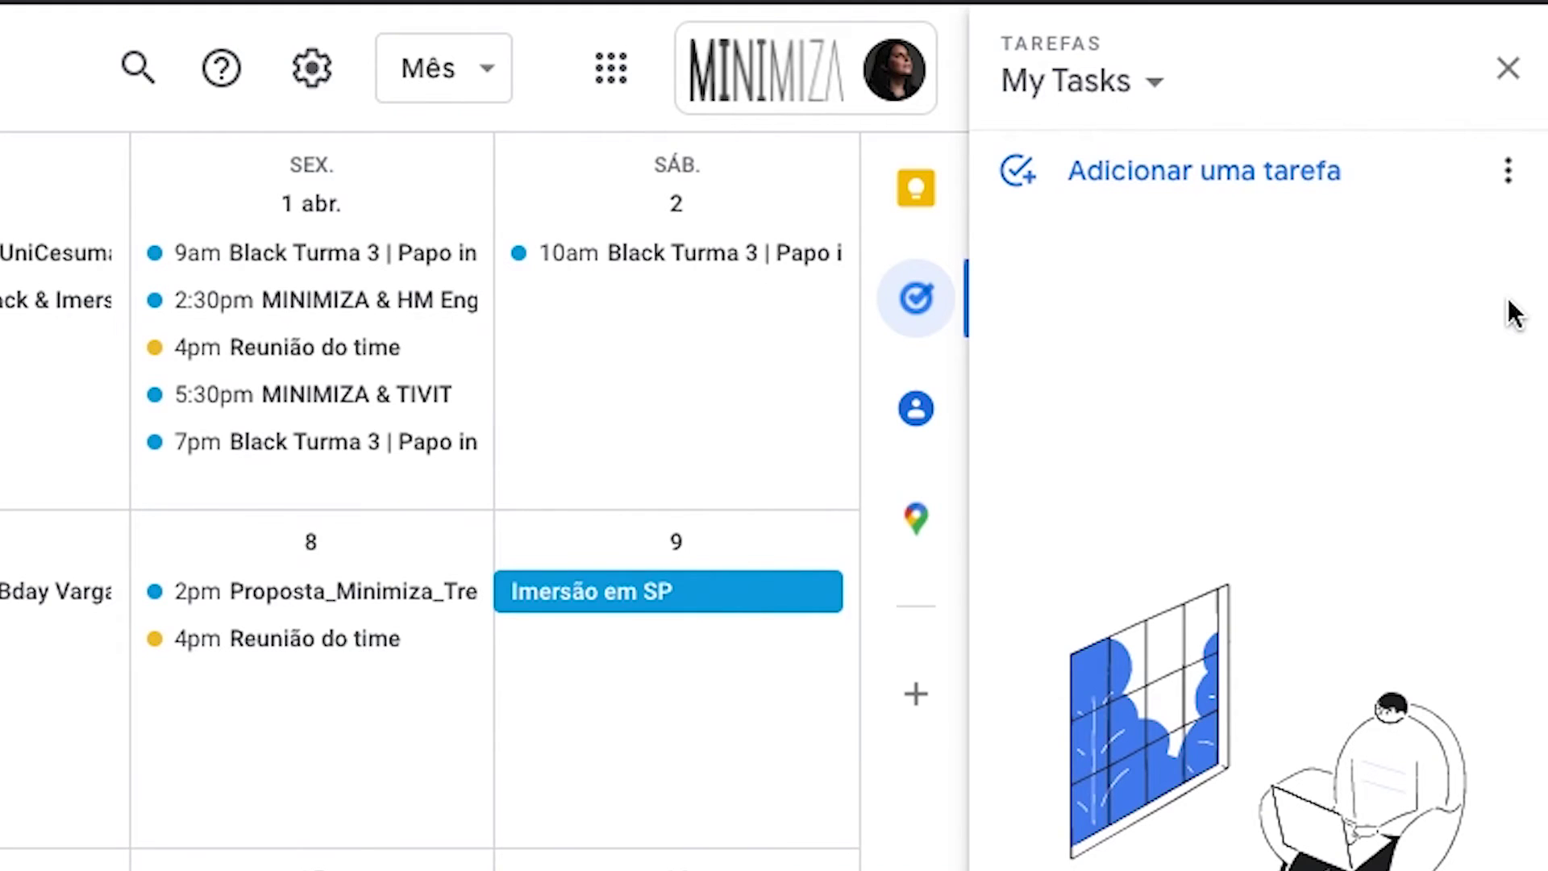
click(1218, 187)
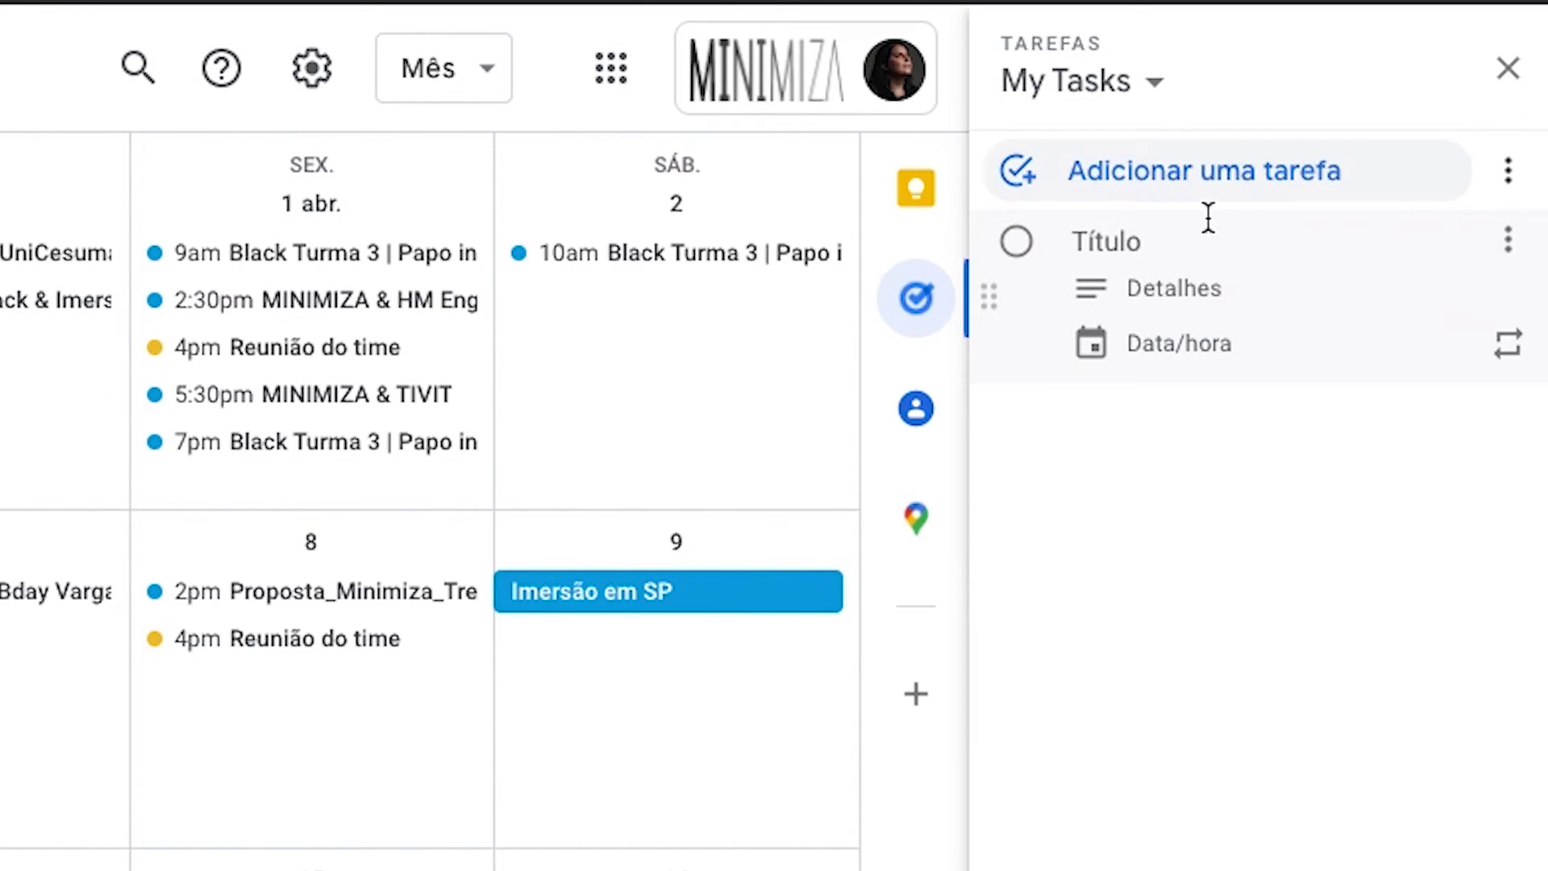
text(Grava)
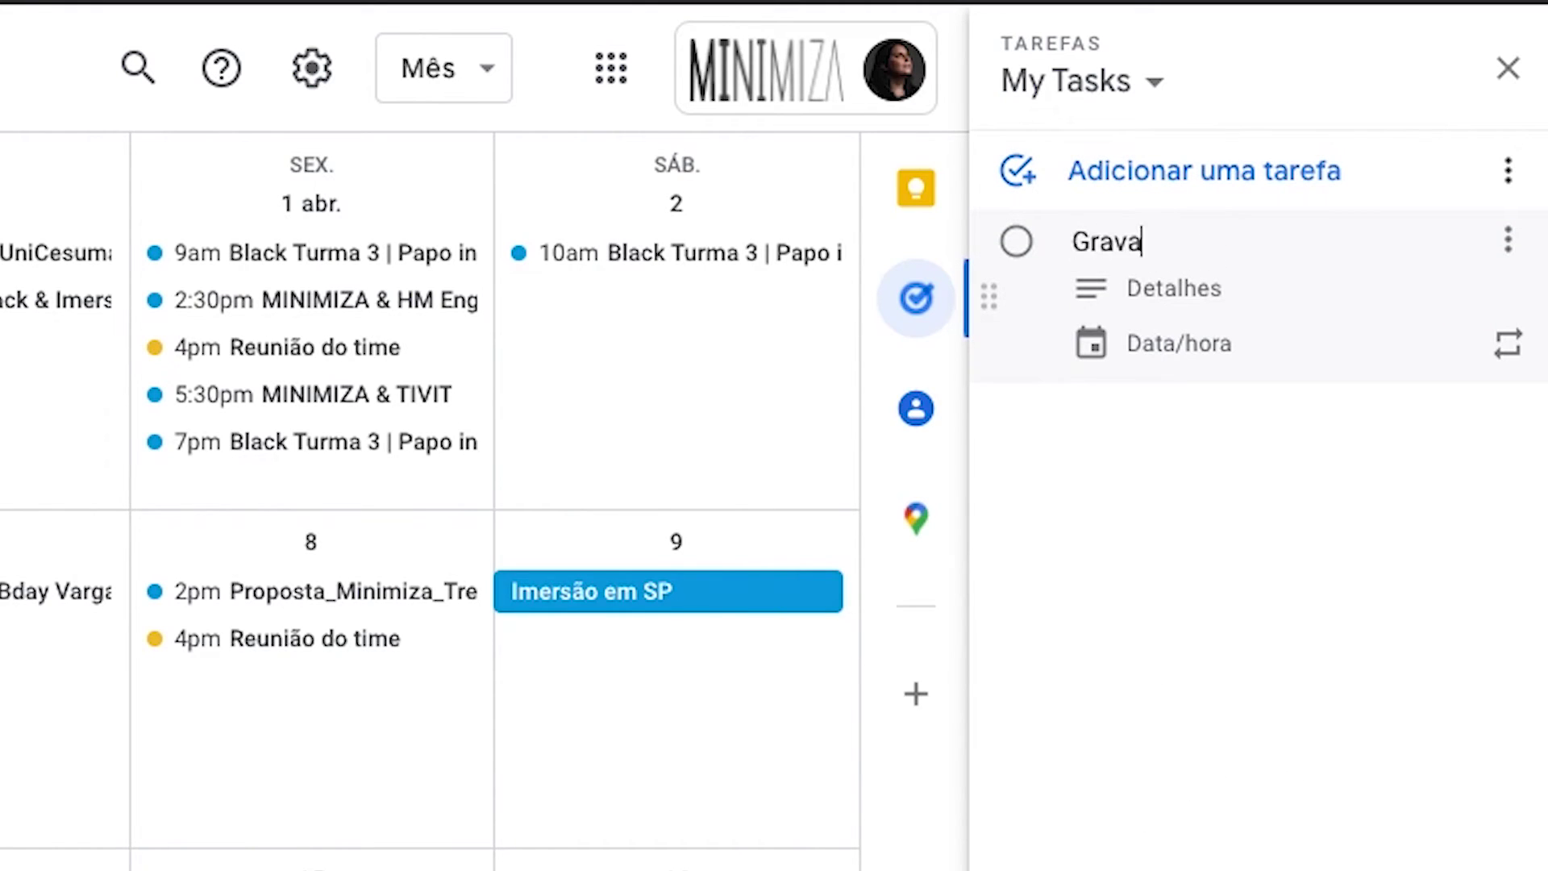
text(r v)
text(ídeo YT)
Set the task's date to 14 April with a 16:00 time and no repeat
click(1185, 343)
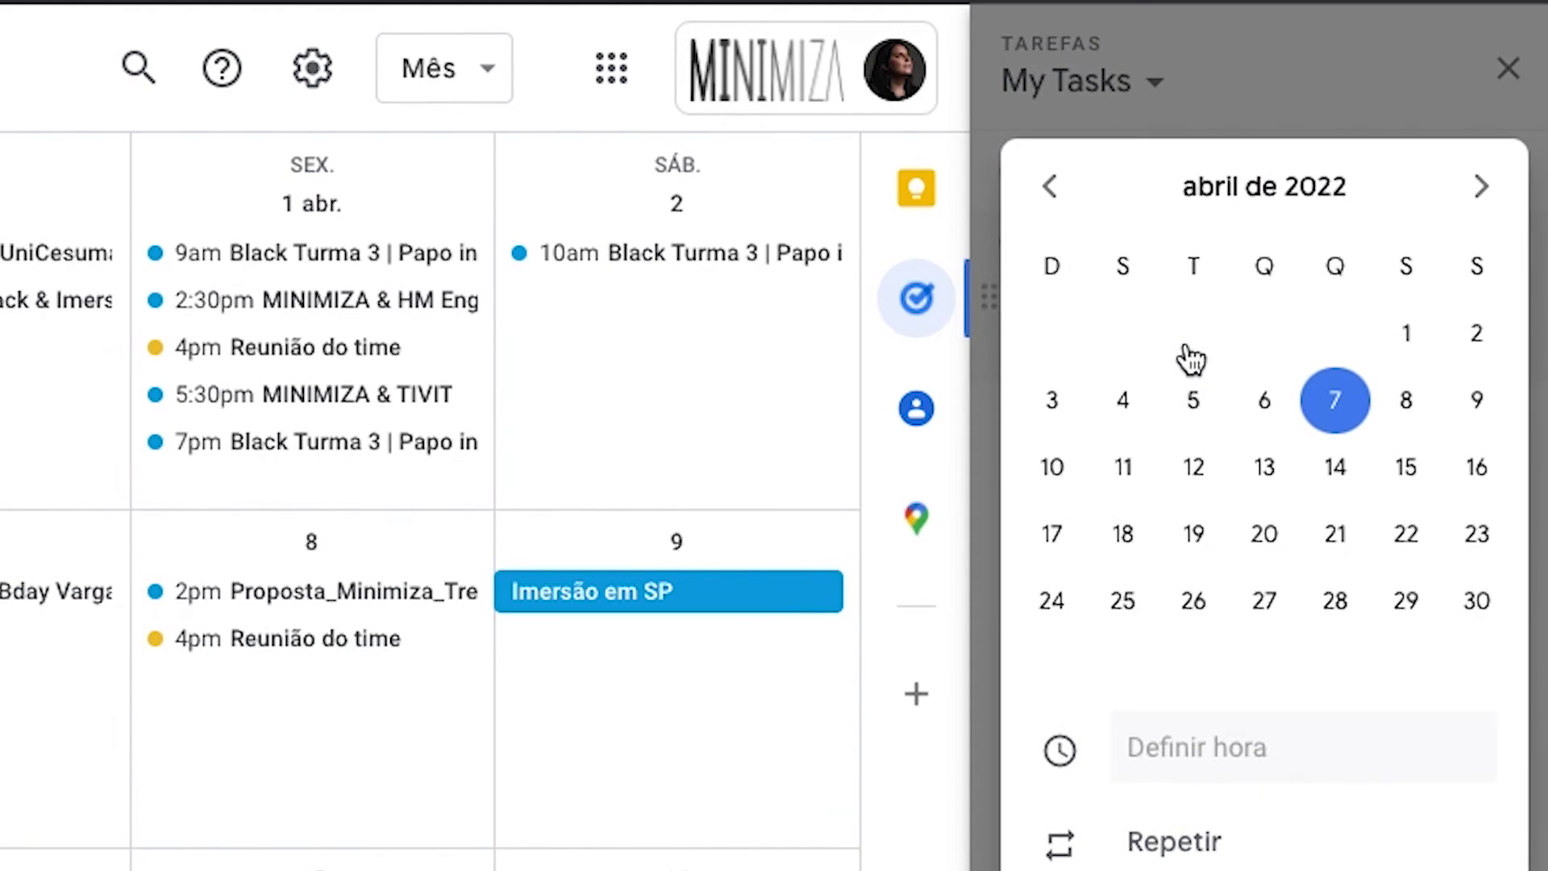
click(1406, 539)
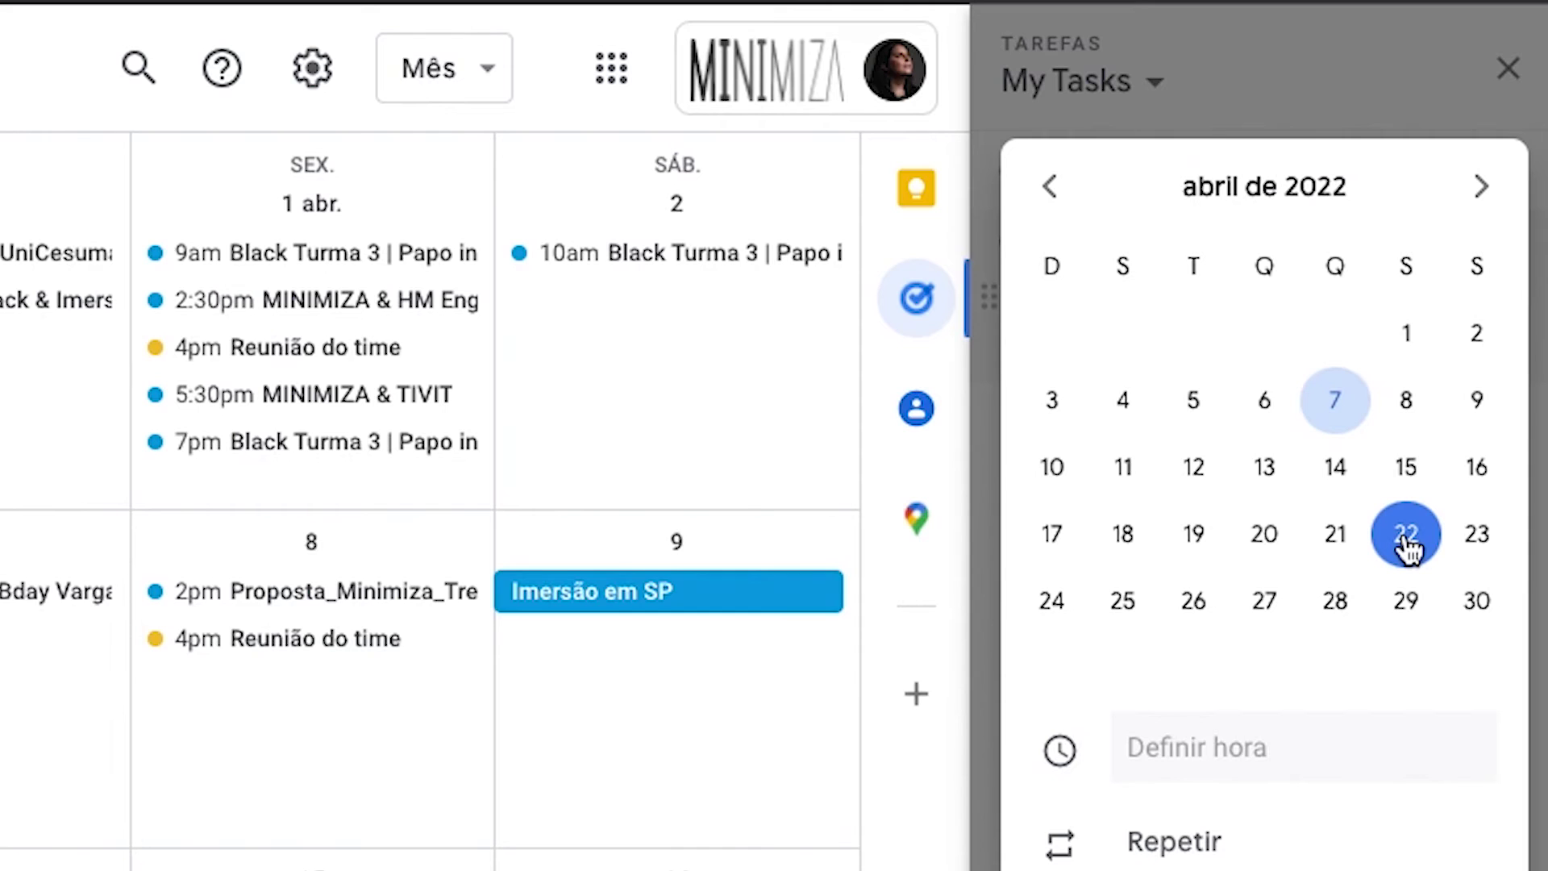
click(1339, 475)
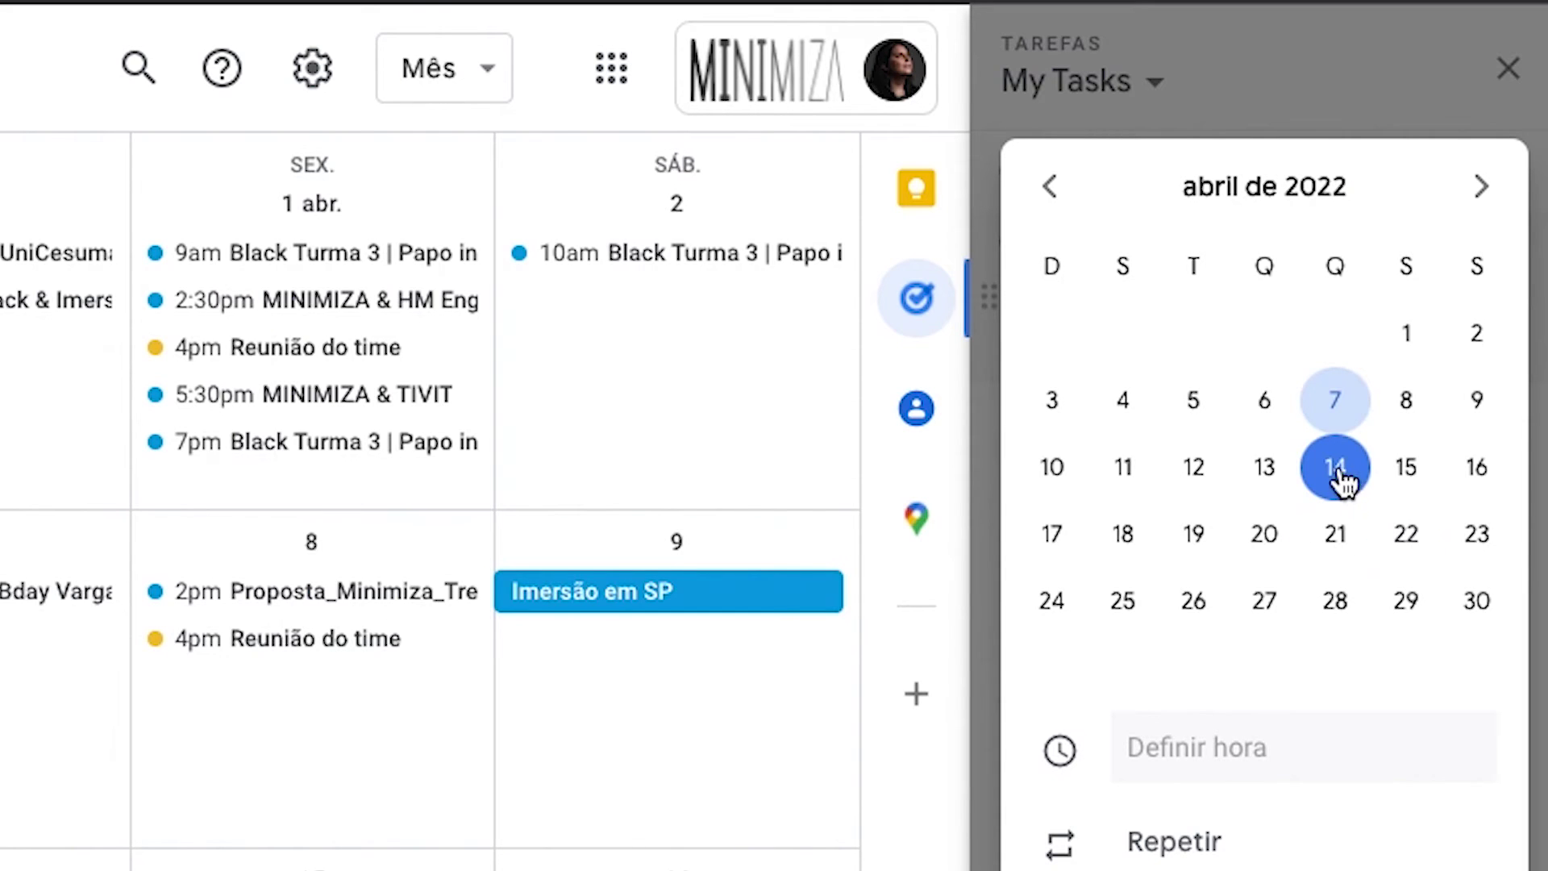
click(1174, 843)
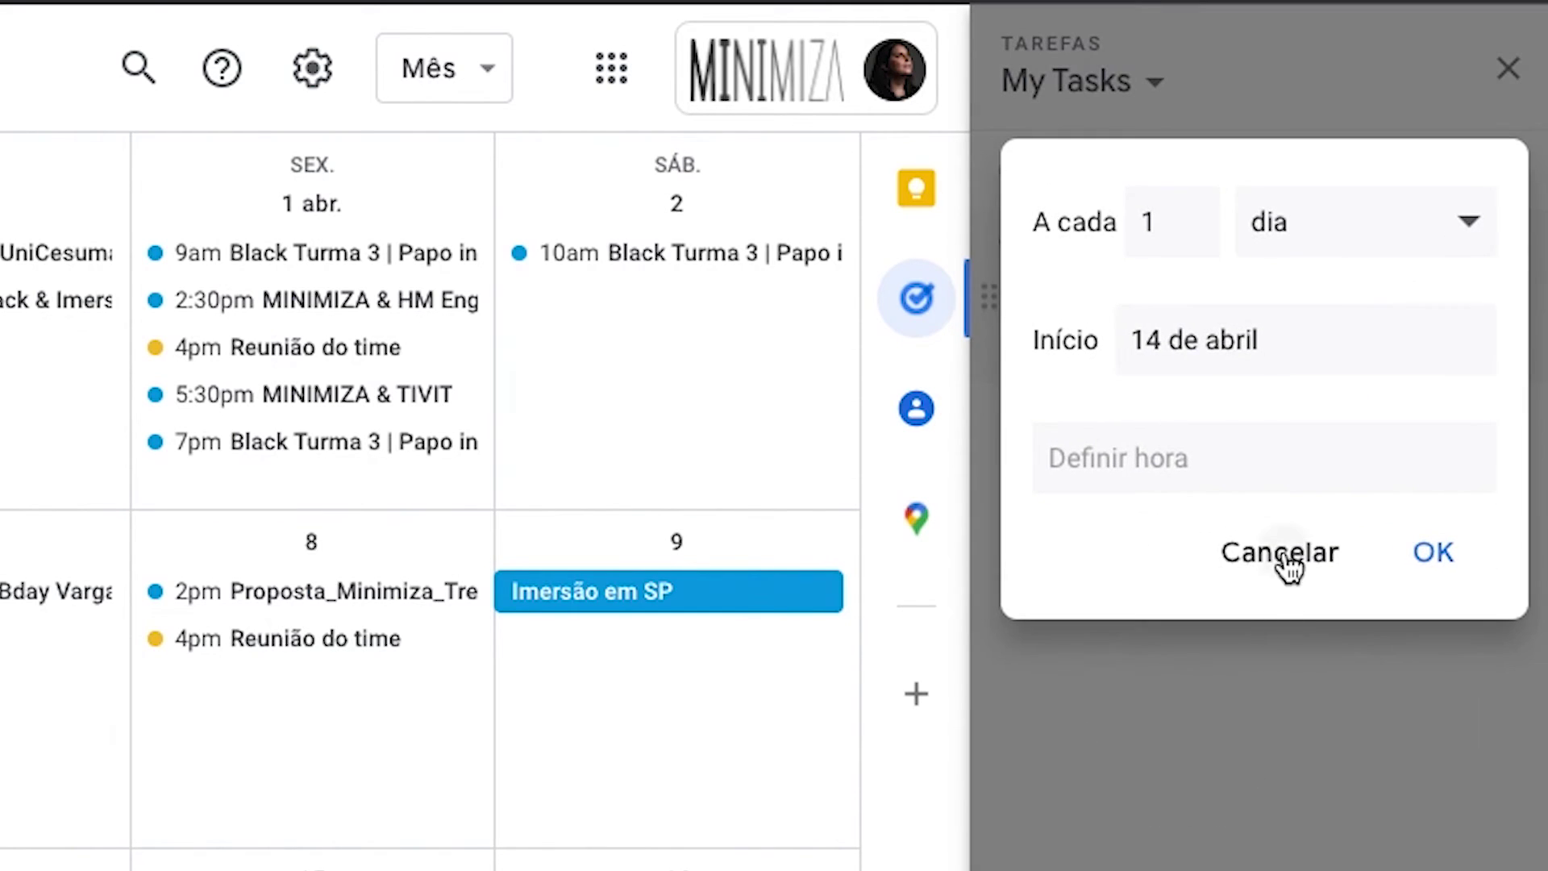
click(1288, 565)
click(1169, 342)
click(1384, 415)
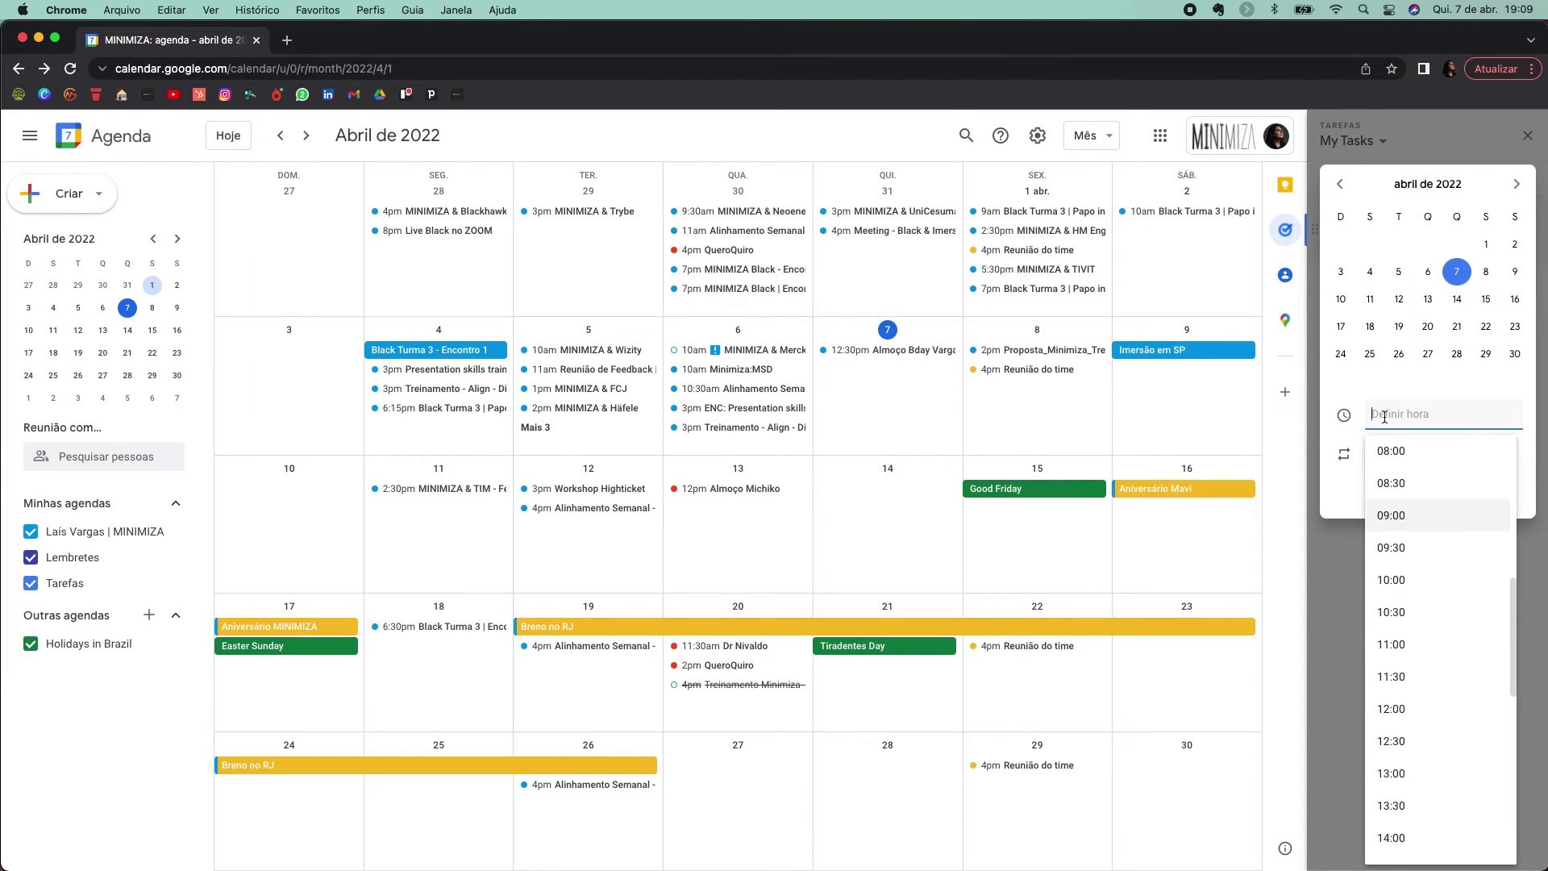
scroll(1439, 626, down, 3)
scroll(1440, 626, down, 2)
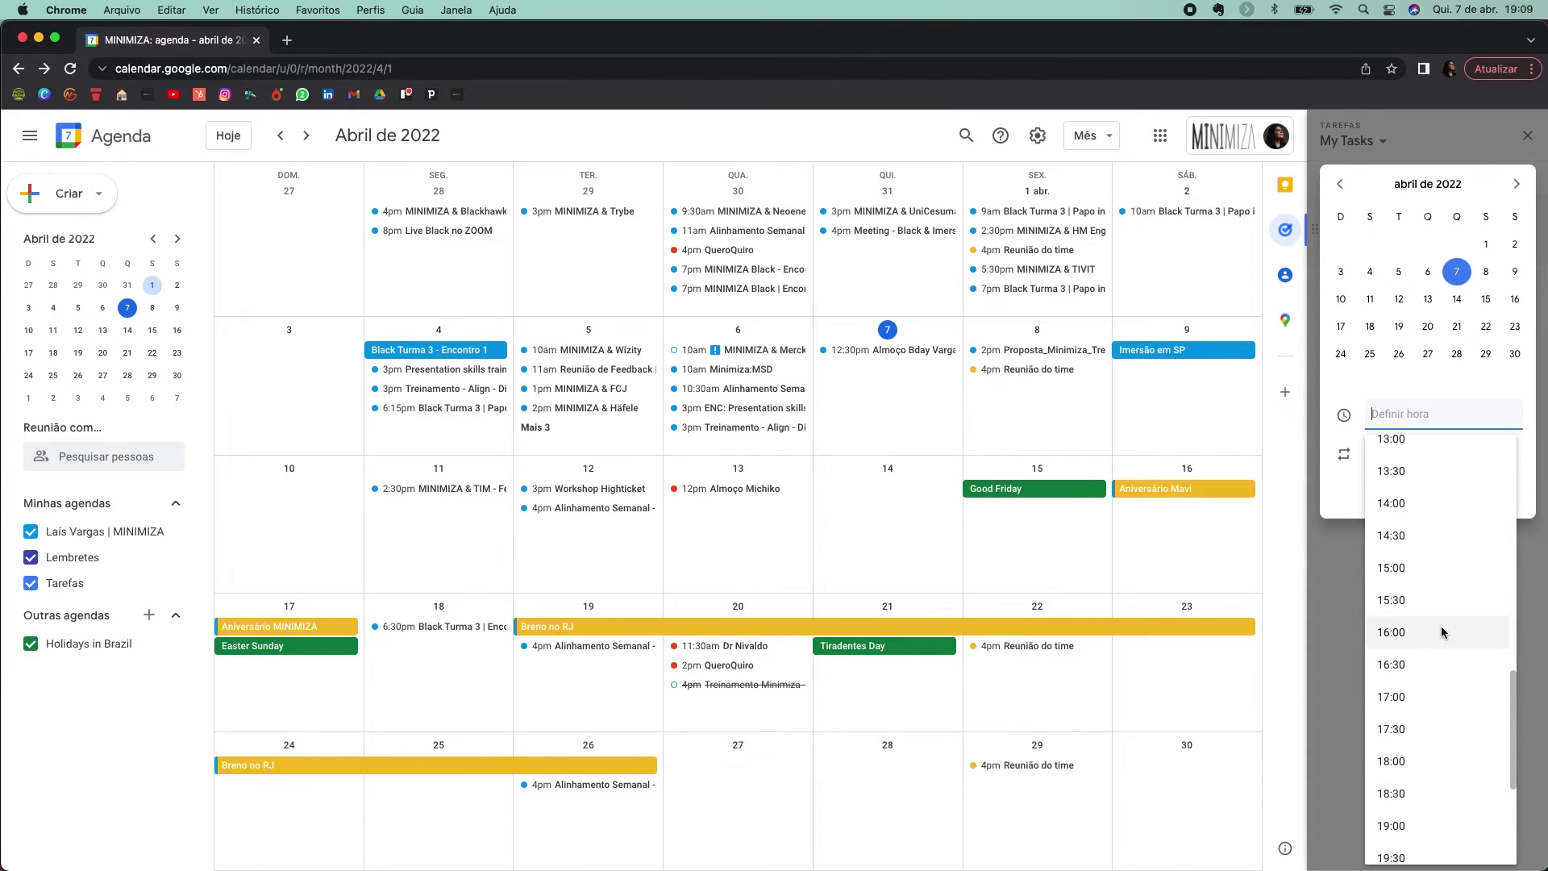
click(1409, 630)
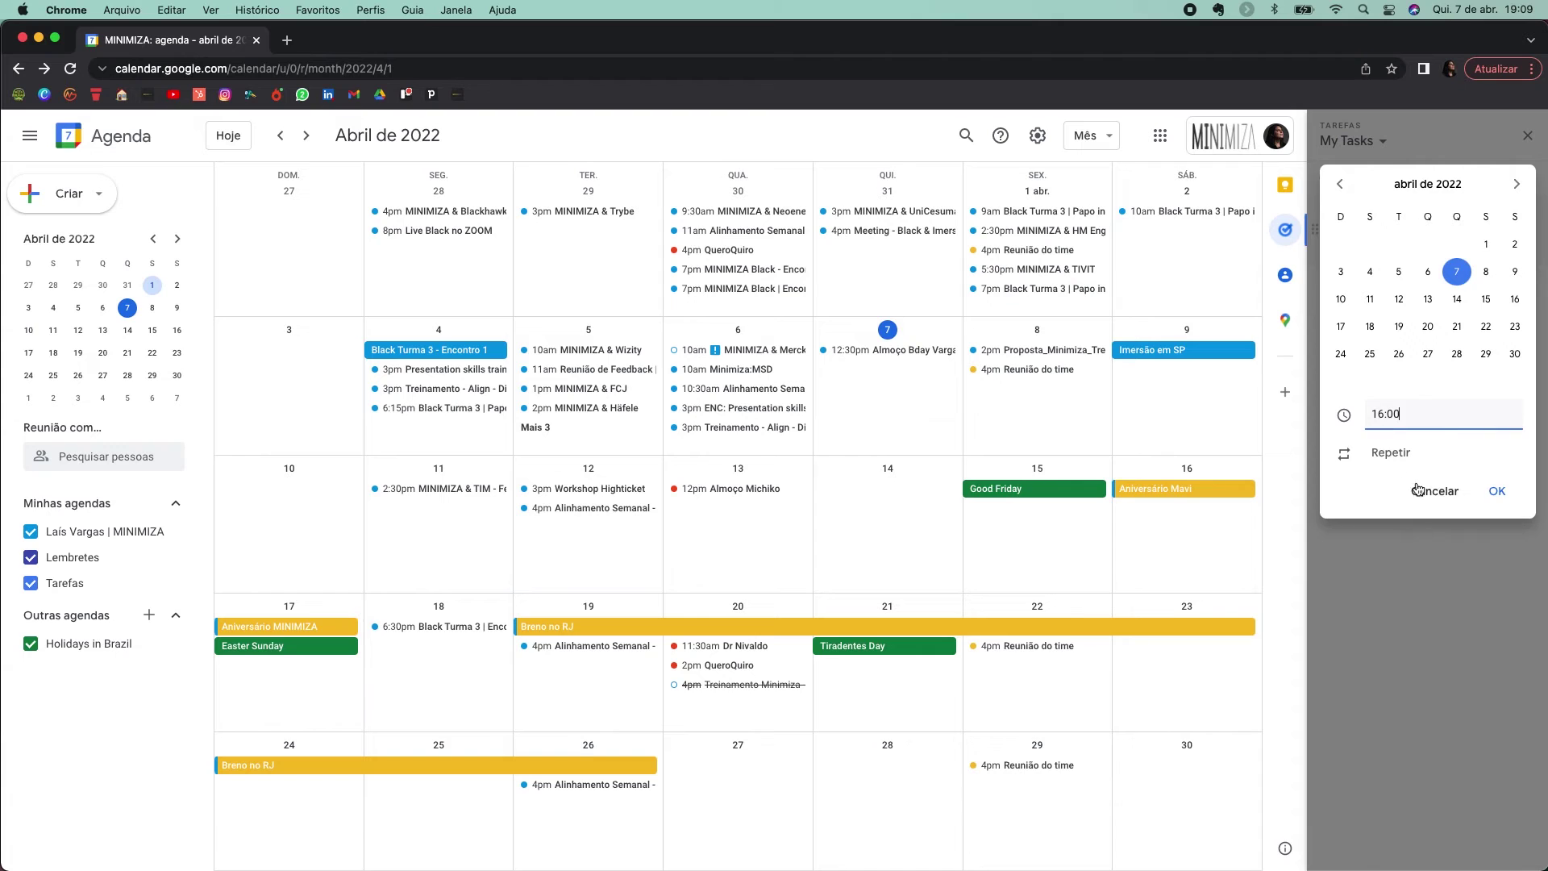
Confirm the 14 April 4pm date, then mark 'Gravar vídeo YT' as completed
click(1493, 493)
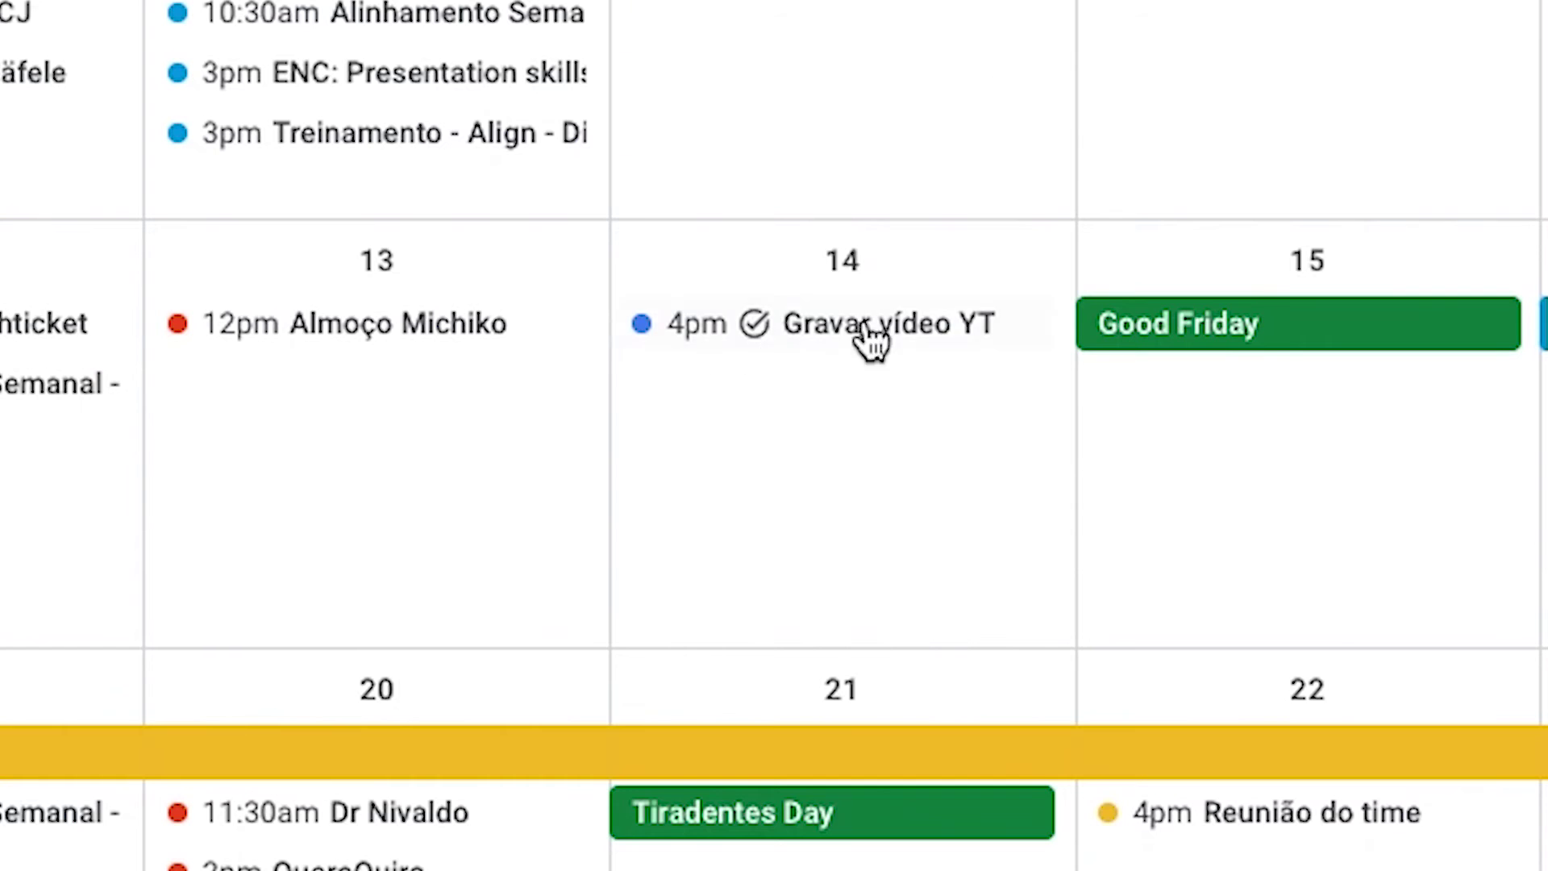
click(764, 335)
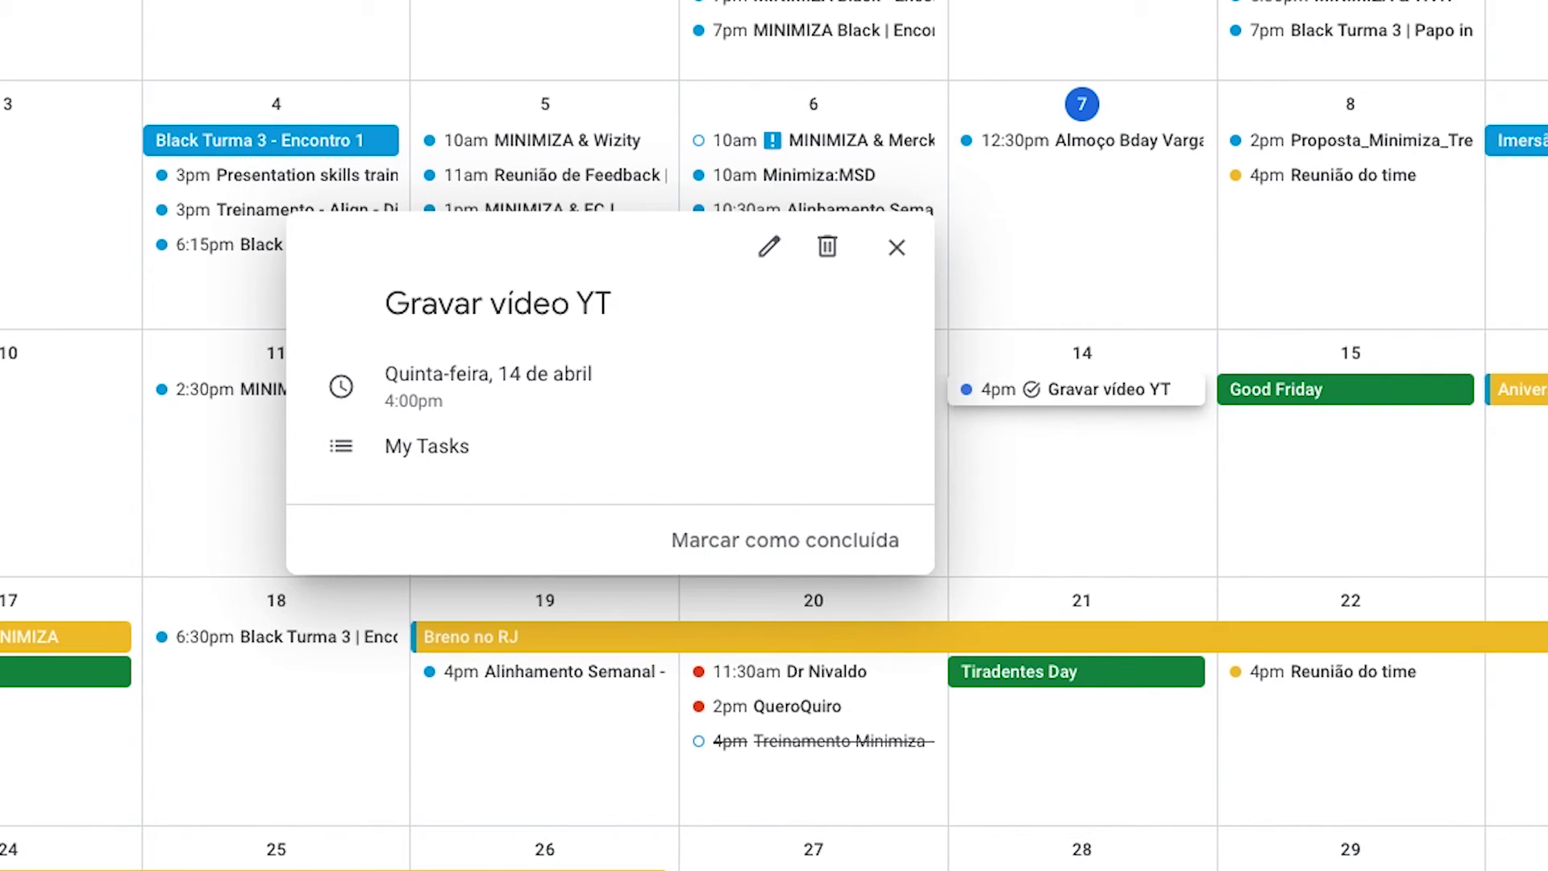
click(897, 248)
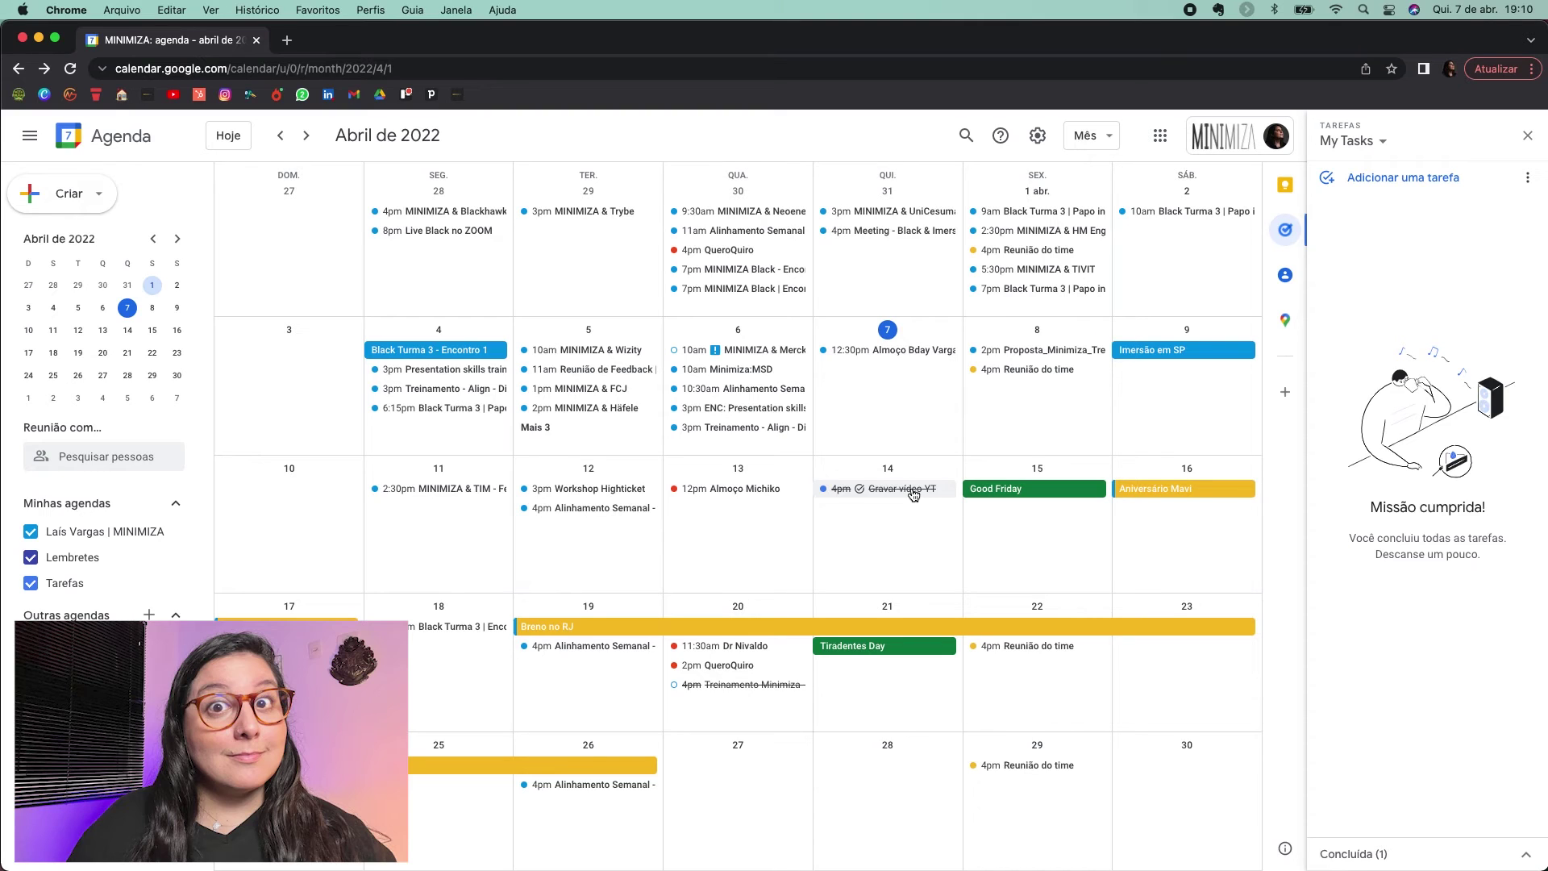
In April 2022, delete the struck-through 'Gravar vídeo YT' task on the 14th and close Tasks
scroll(913, 494, down, 1)
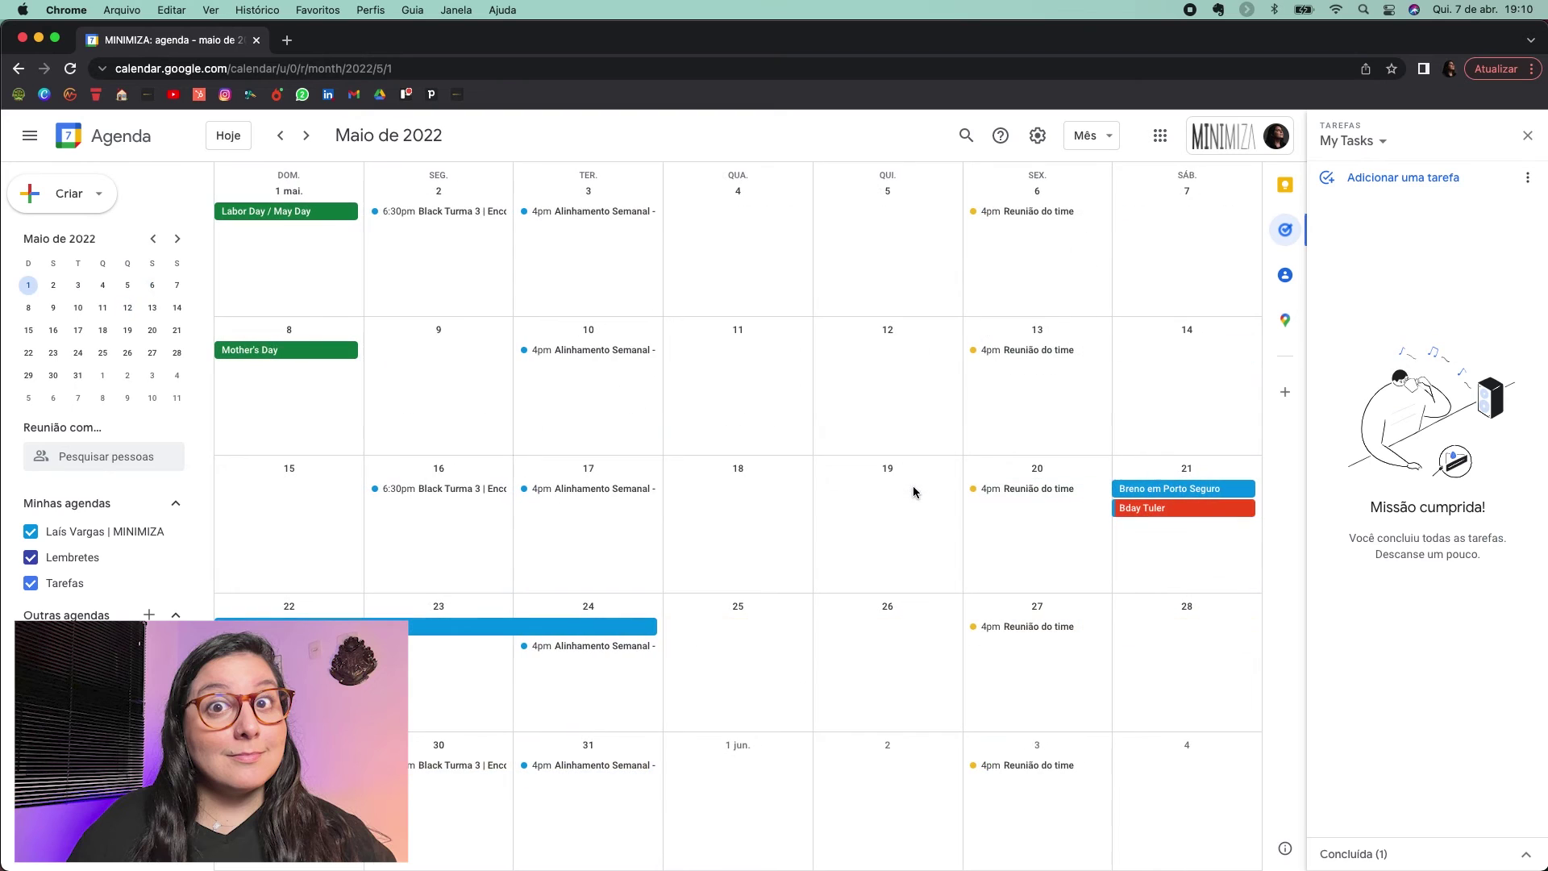
click(280, 135)
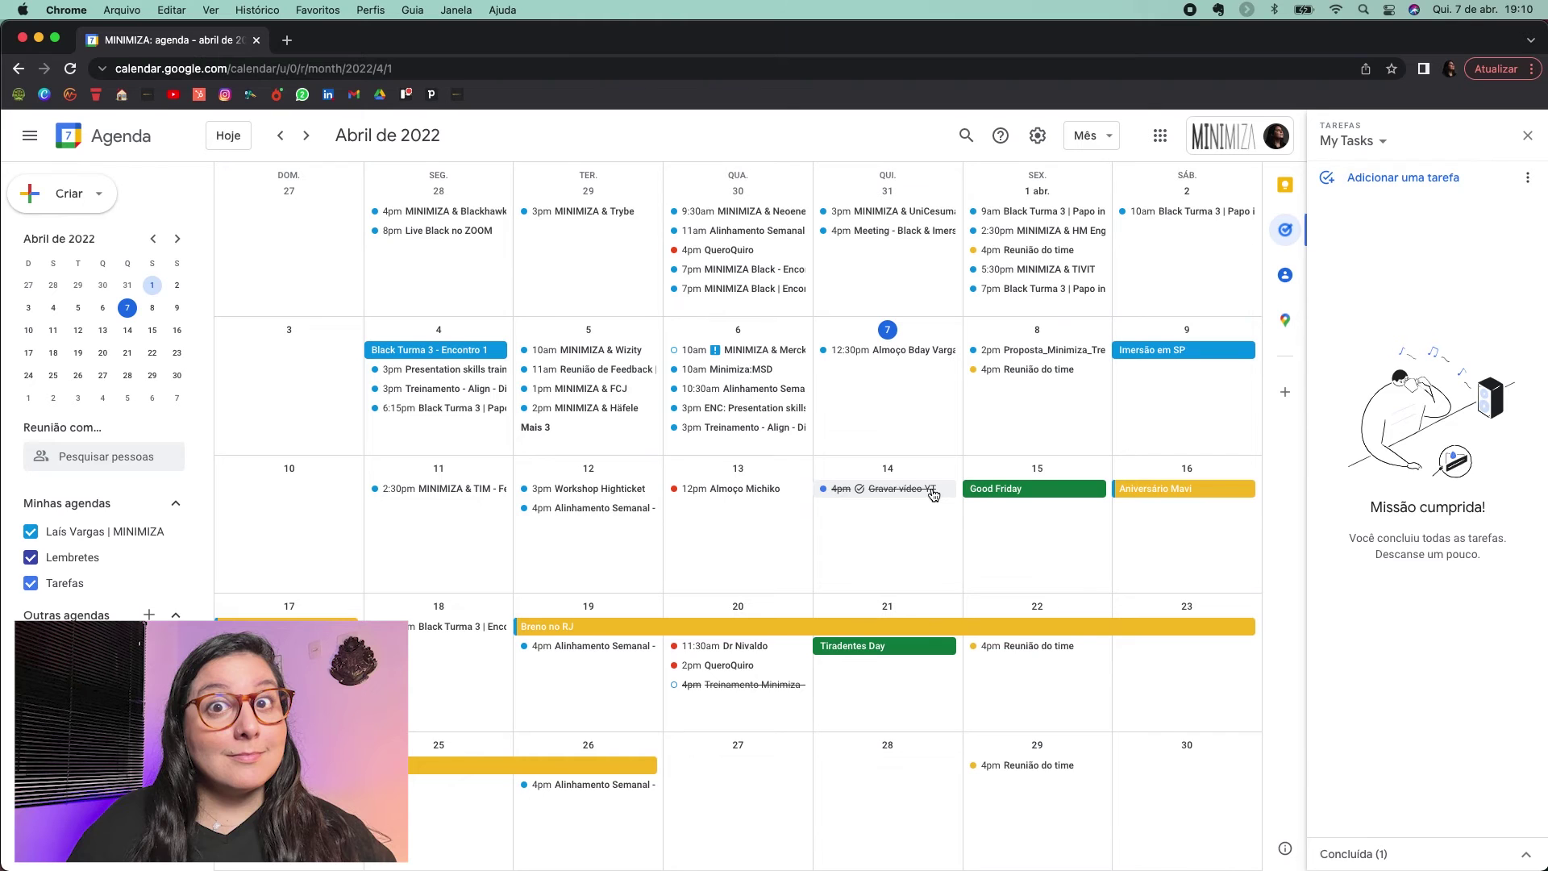
click(933, 494)
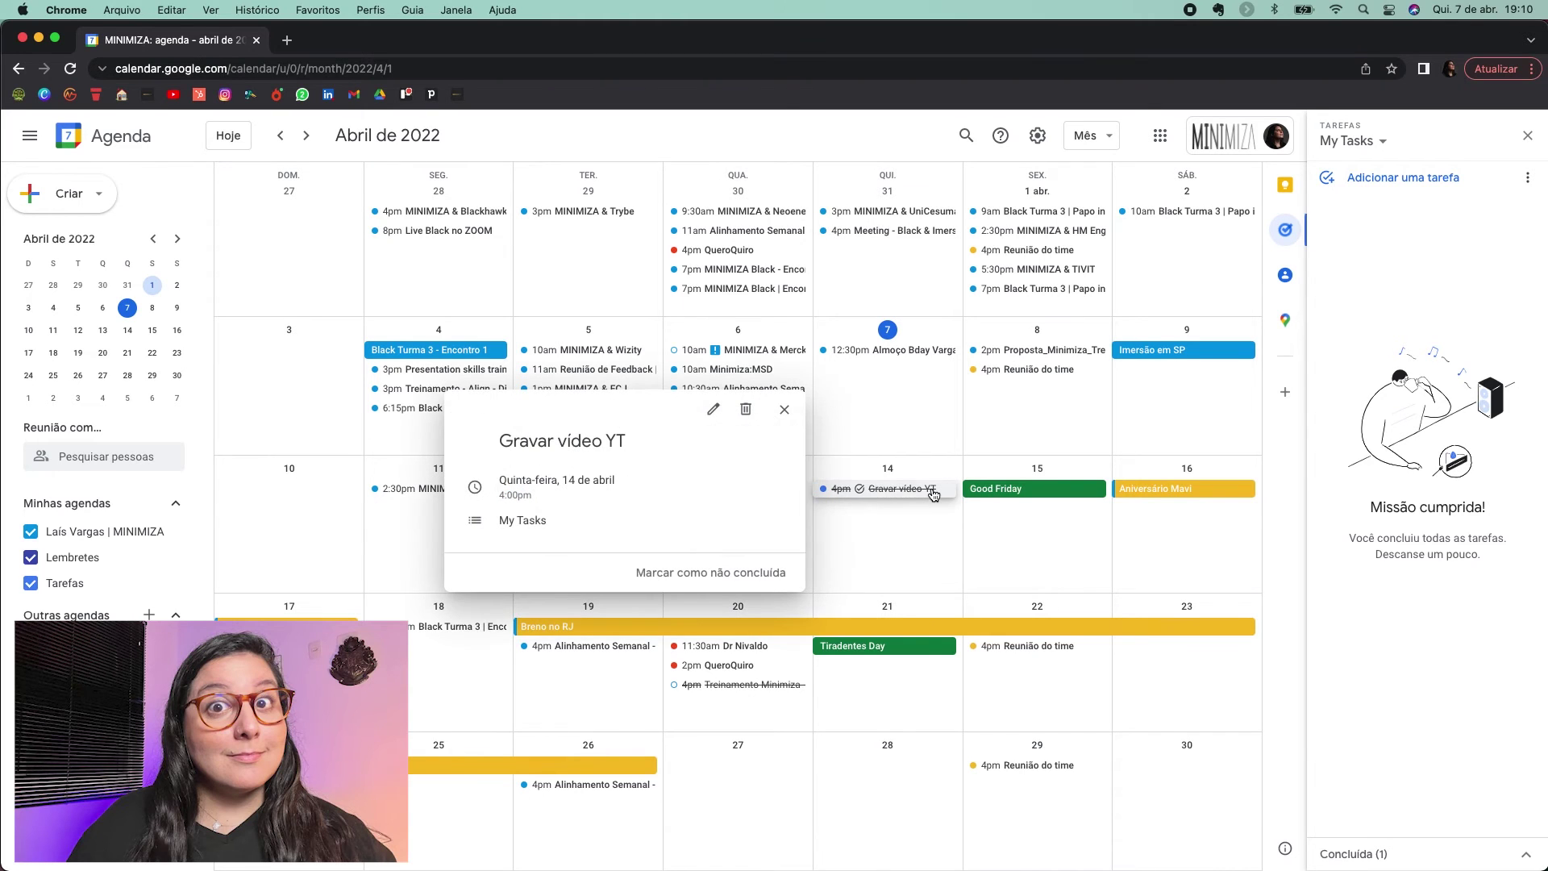
click(748, 415)
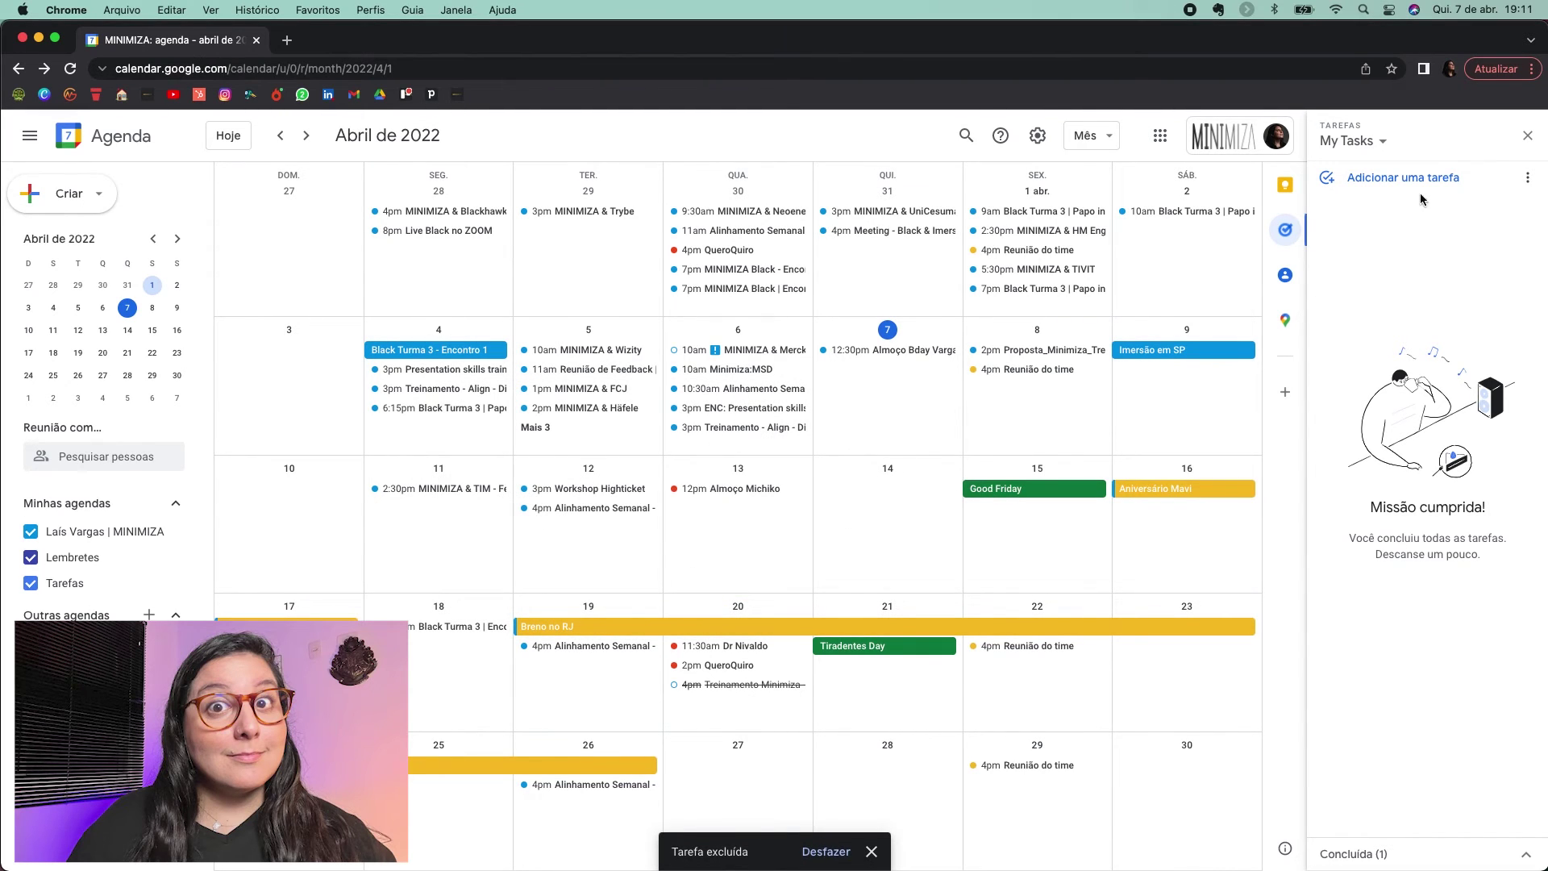
click(1527, 135)
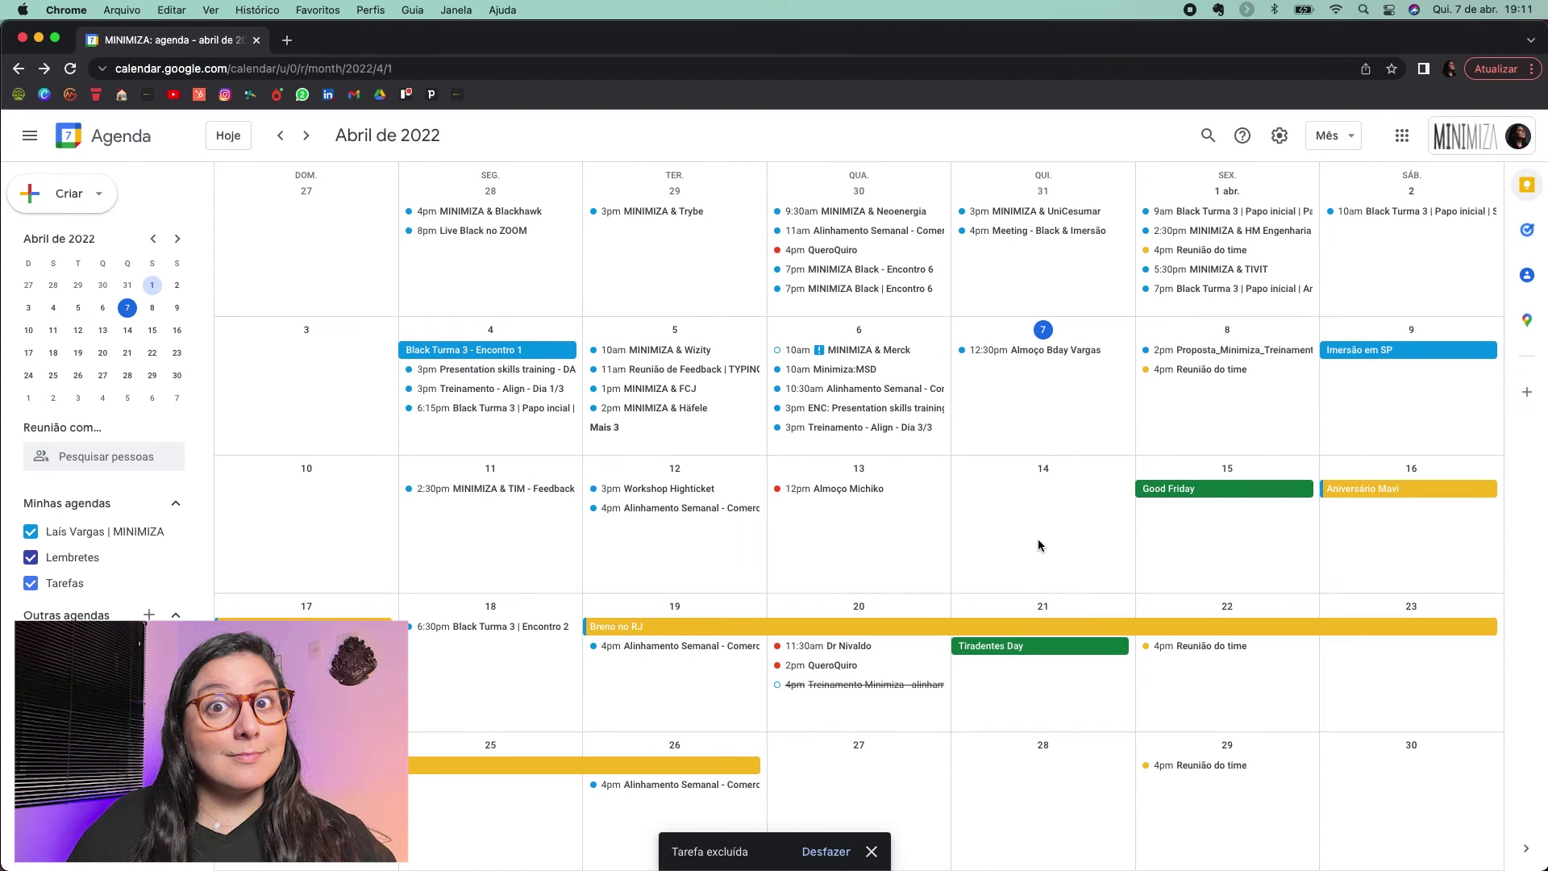